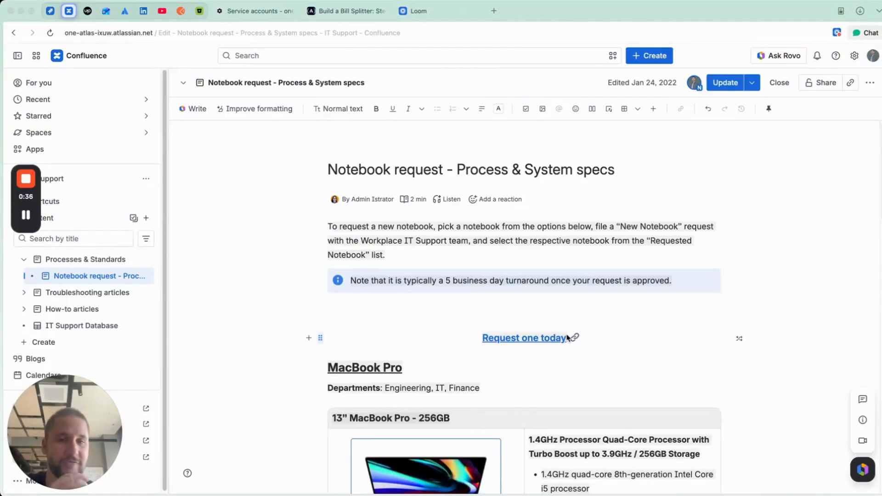
Remix the entire body of the notebook request page into a visualization, letting Remix pick the type
click(484, 253)
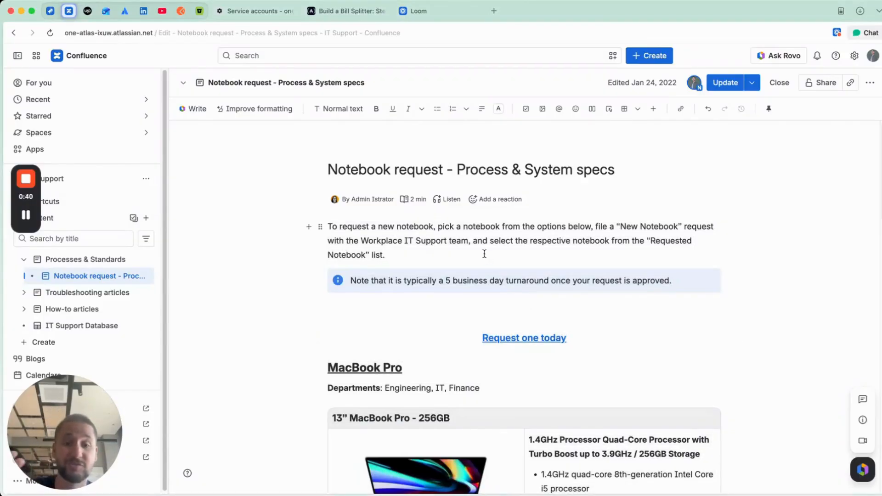
key(super+a)
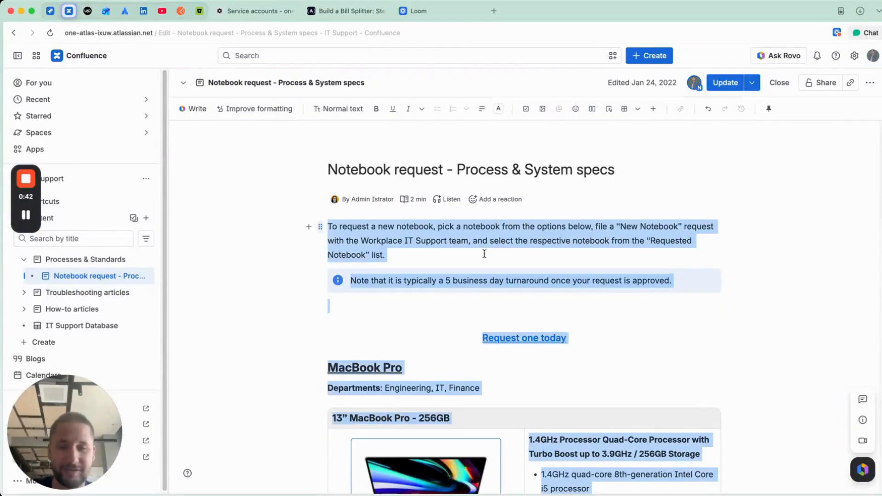
scroll(526, 363, down, 10)
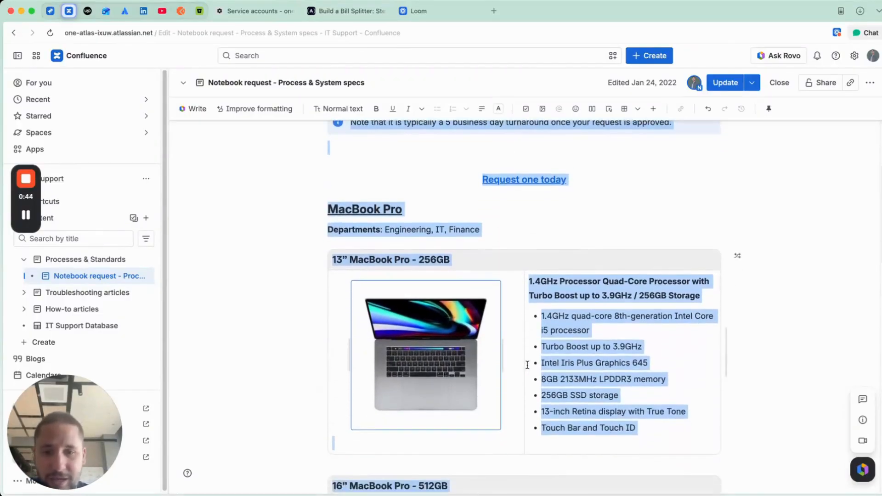
scroll(526, 365, down, 8)
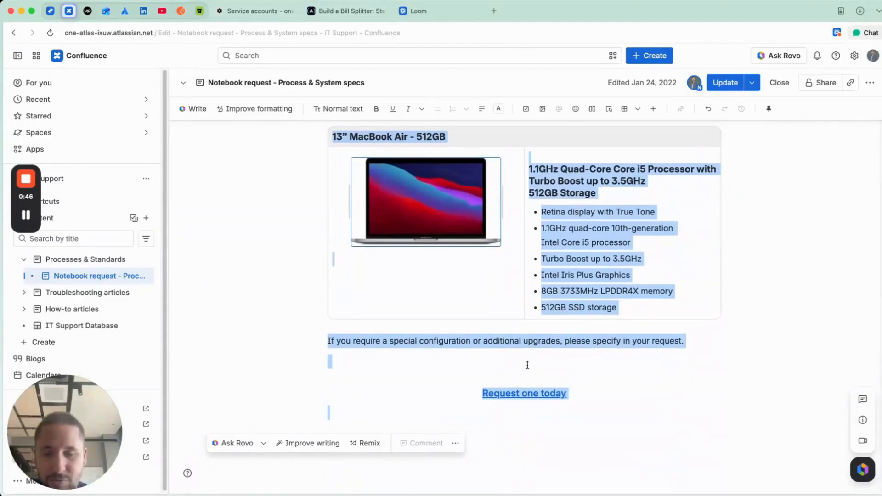
click(374, 443)
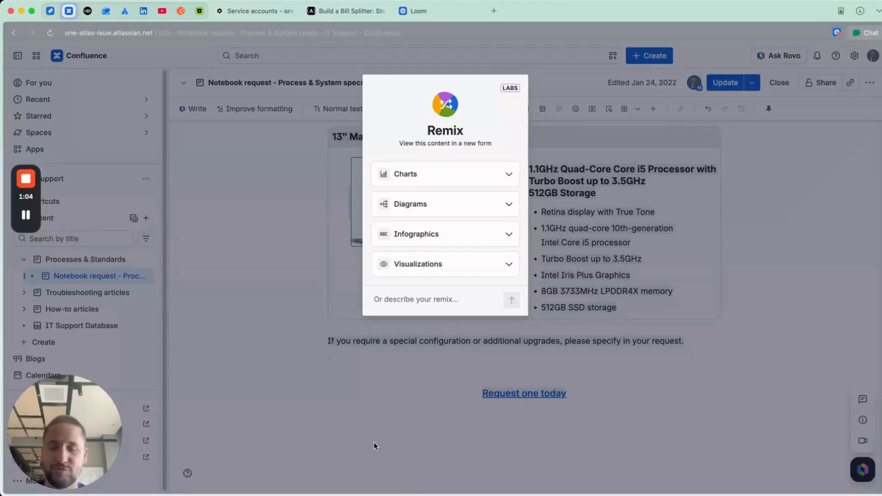
click(476, 264)
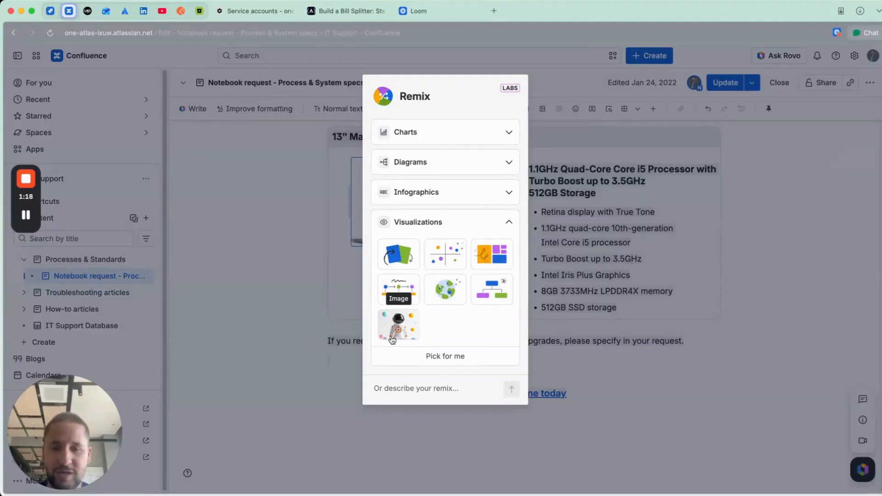
click(445, 356)
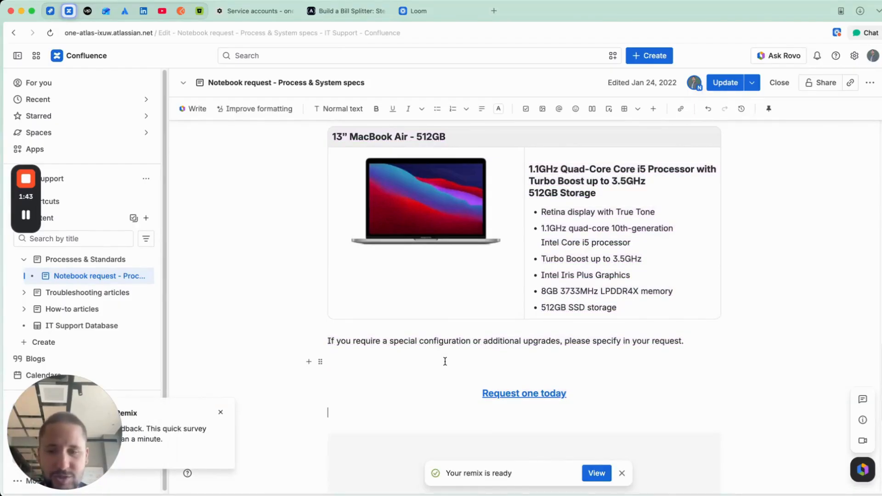
View the finished remix below the page text and flip the 13" MacBook Pro card to its specifications
click(445, 361)
scroll(445, 362, down, 5)
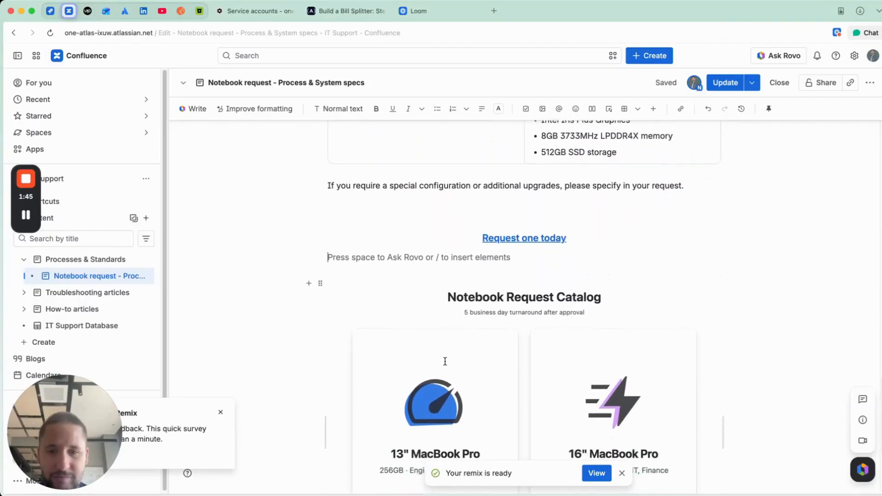
scroll(445, 361, down, 2)
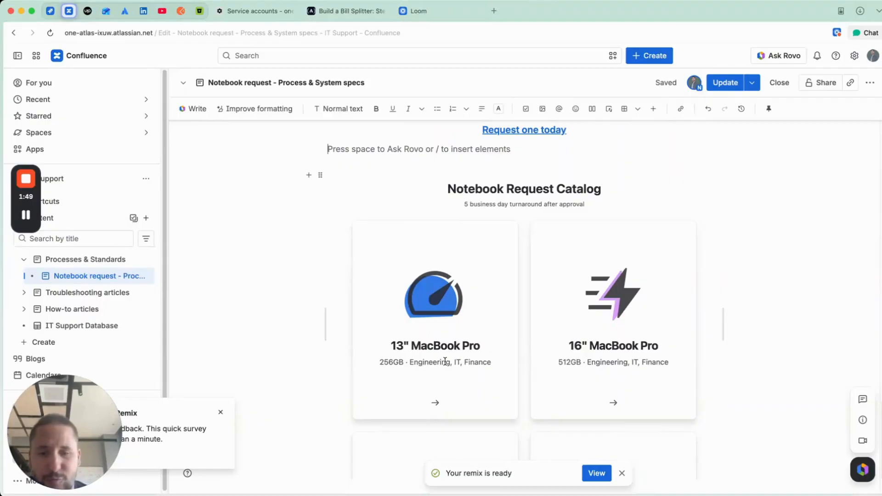
scroll(445, 362, down, 2)
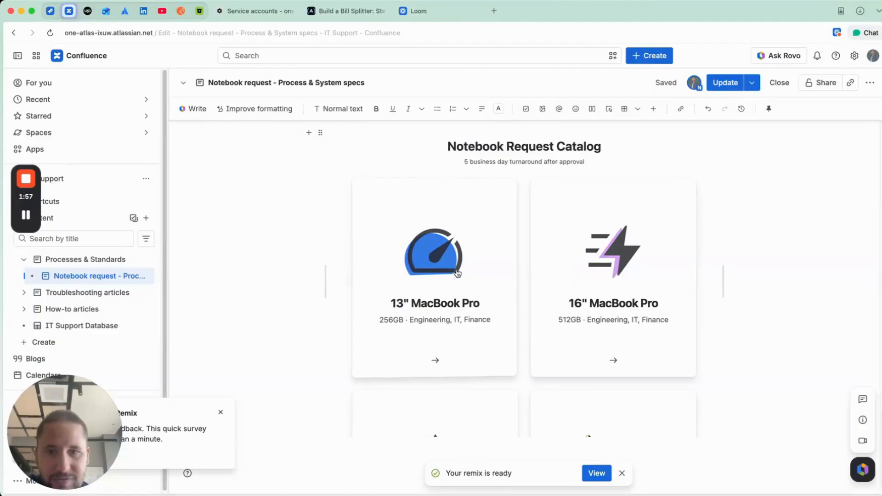
scroll(456, 275, down, 1)
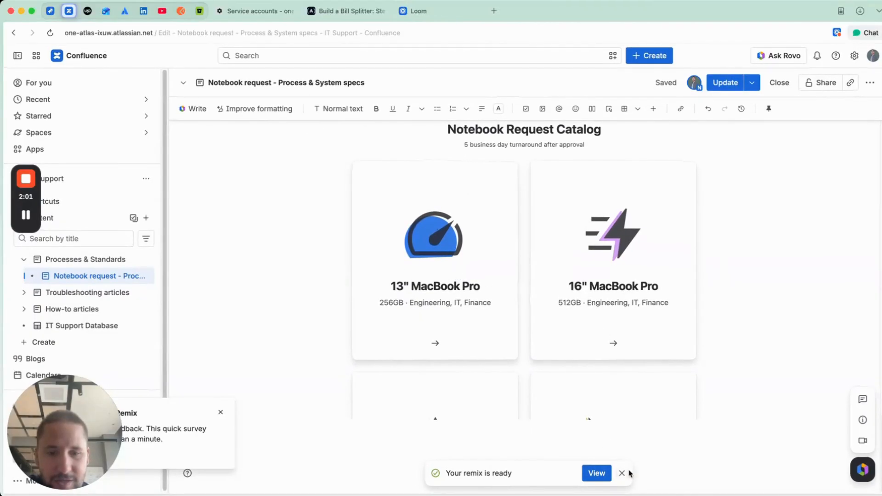
click(595, 473)
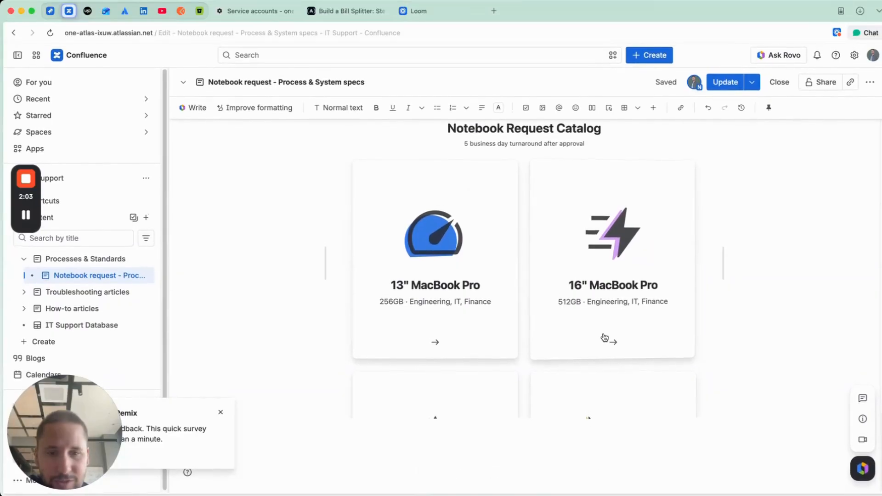
click(494, 297)
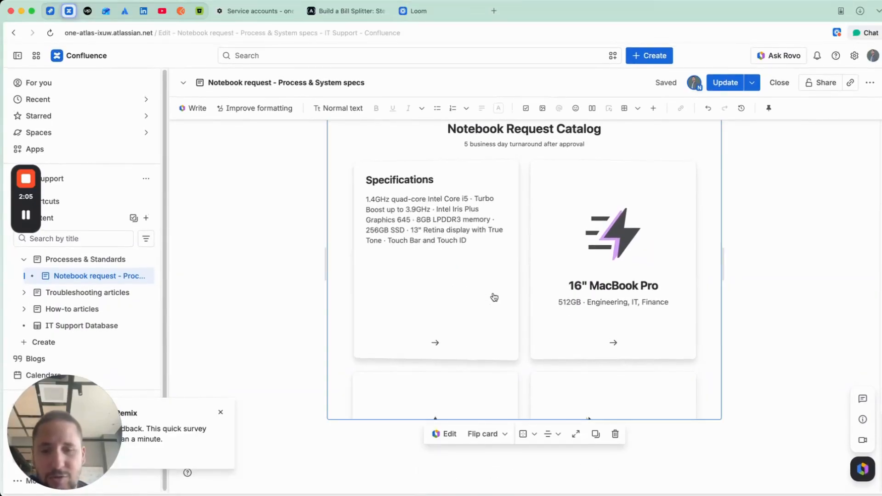
Widen the Notebook Request Catalog block beyond the text column and check the visualization types it can be switched to
scroll(497, 324, up, 2)
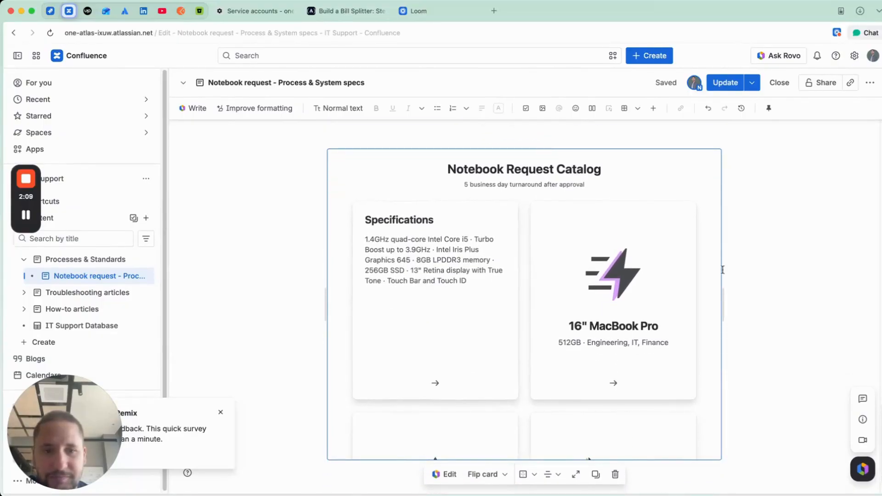
drag(722, 305, 778, 306)
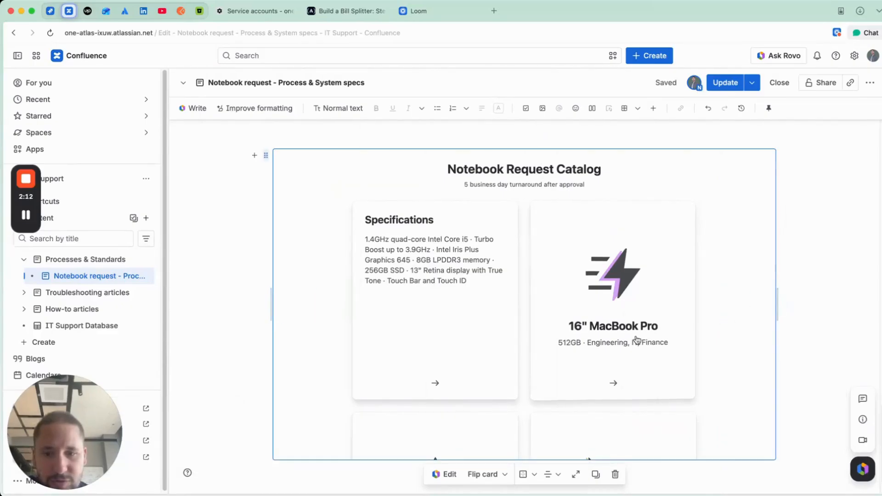
scroll(636, 340, down, 2)
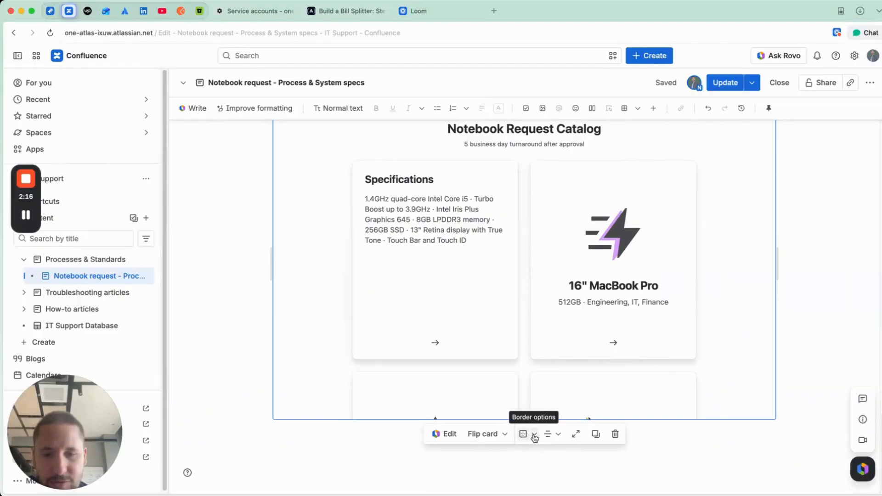
click(507, 435)
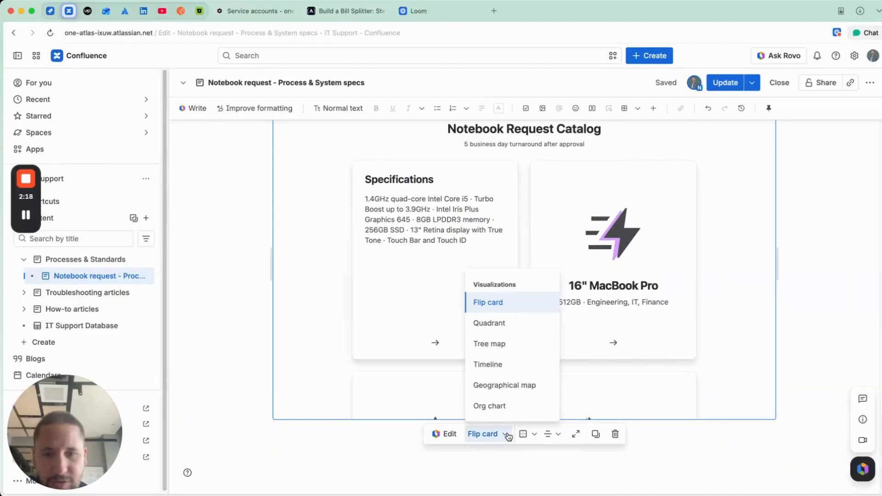
click(507, 435)
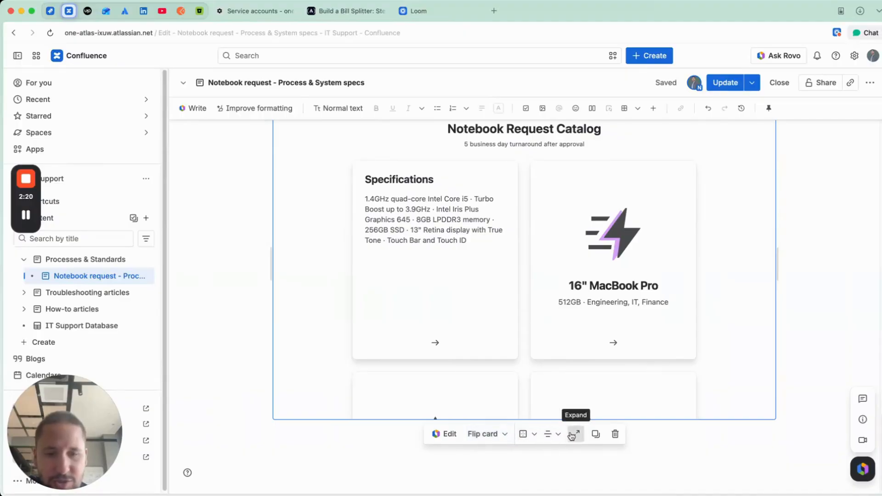
Expand the Notebook Request Catalog, flip through all four MacBook cards to view their specifications, and close the expanded view
click(573, 434)
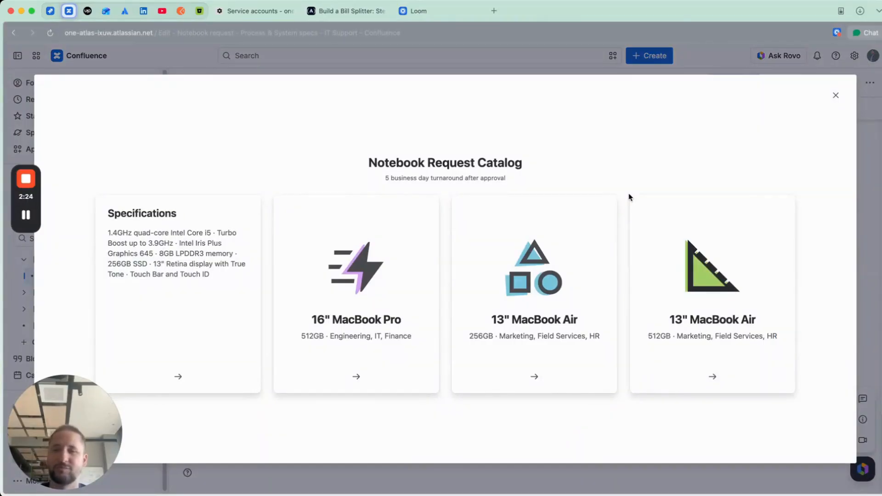
click(249, 226)
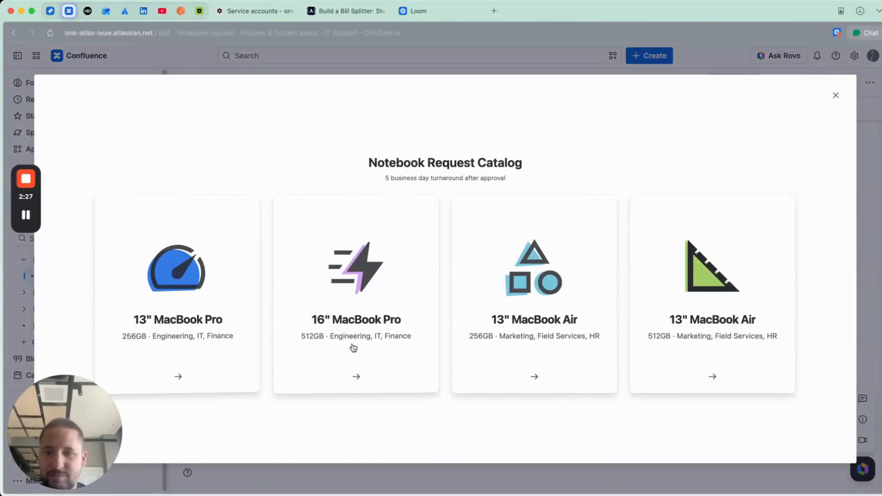
click(330, 283)
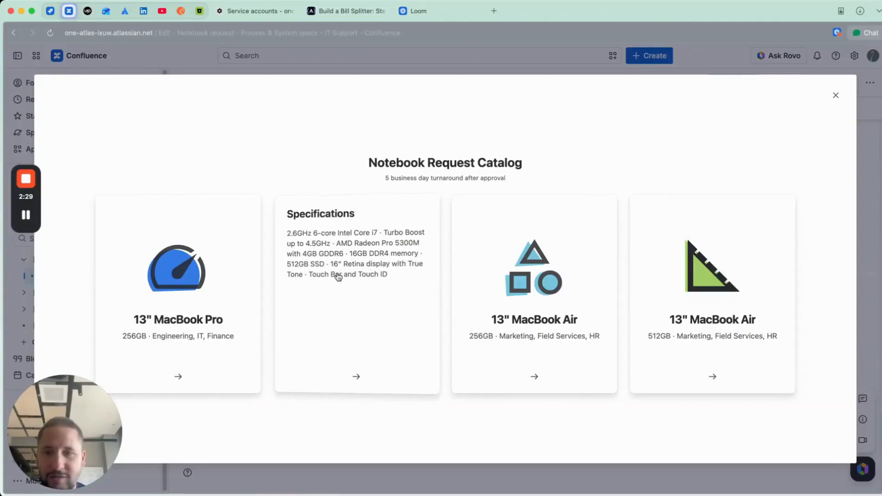
click(338, 276)
click(552, 280)
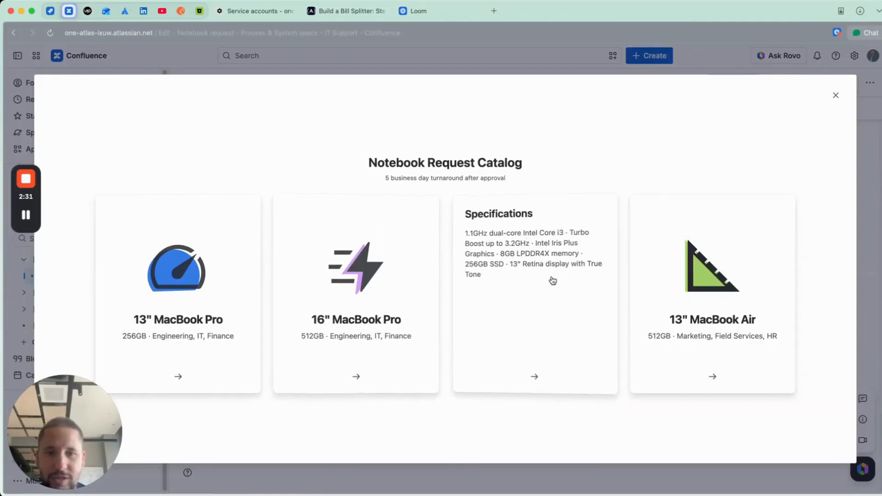
click(552, 280)
click(714, 289)
click(715, 288)
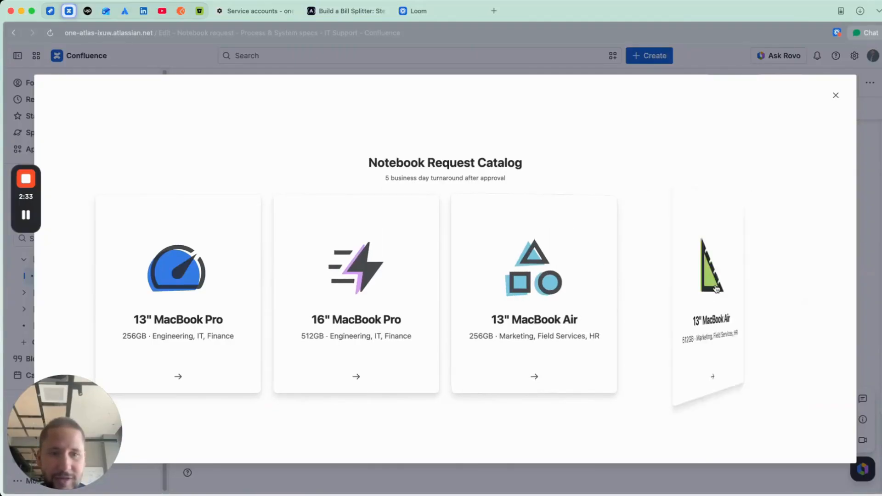
click(835, 95)
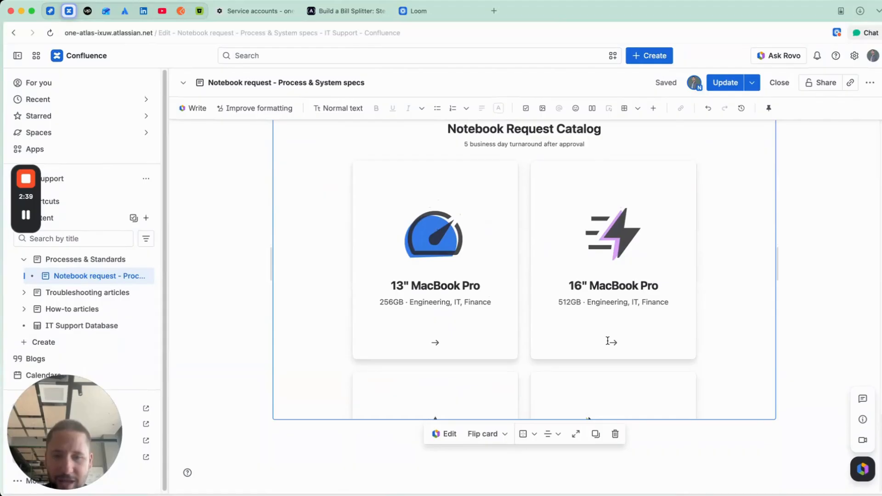
Compare the original notebook specifications with the catalog, checking the 512GB 13" MacBook Air card in the expanded view
scroll(607, 340, up, 20)
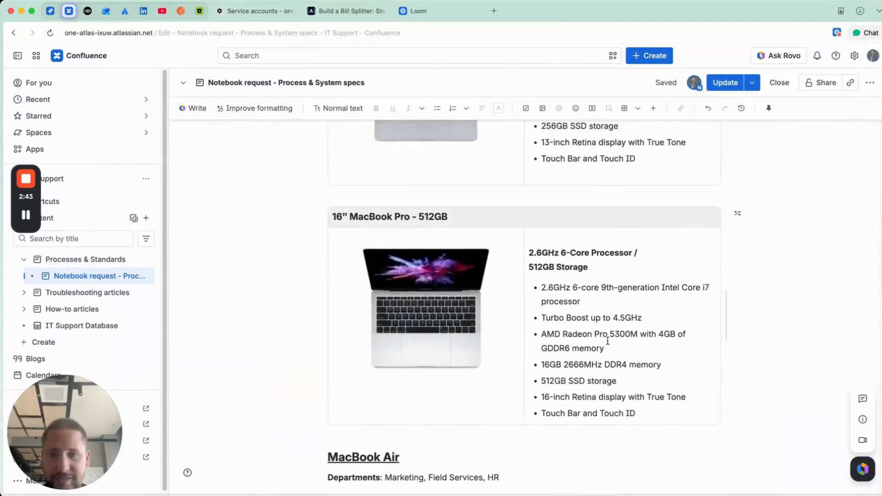
scroll(607, 340, down, 20)
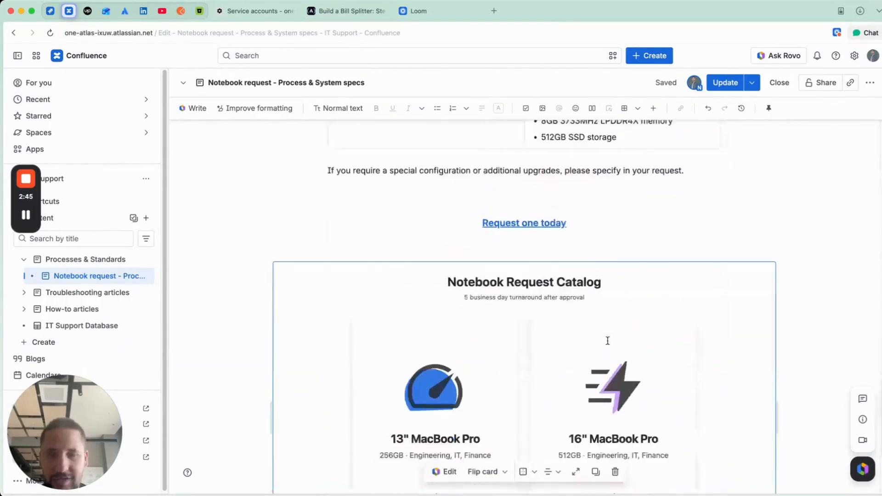
click(575, 434)
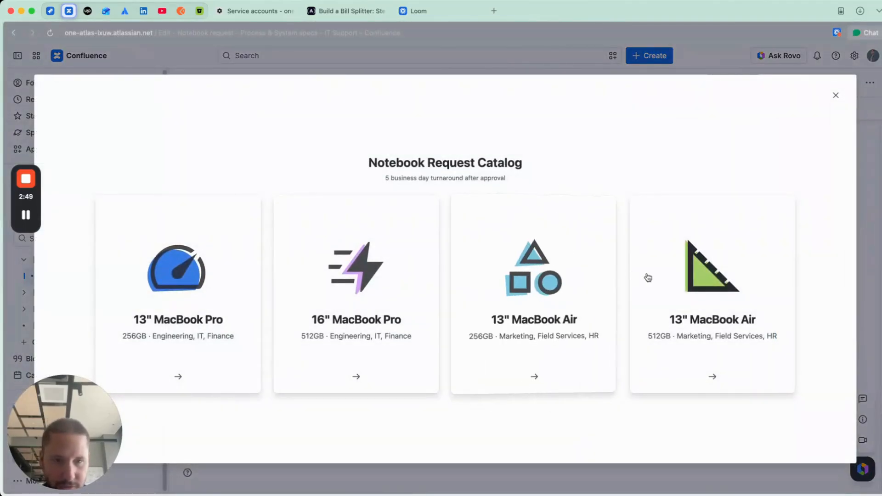
mouse_move(654, 276)
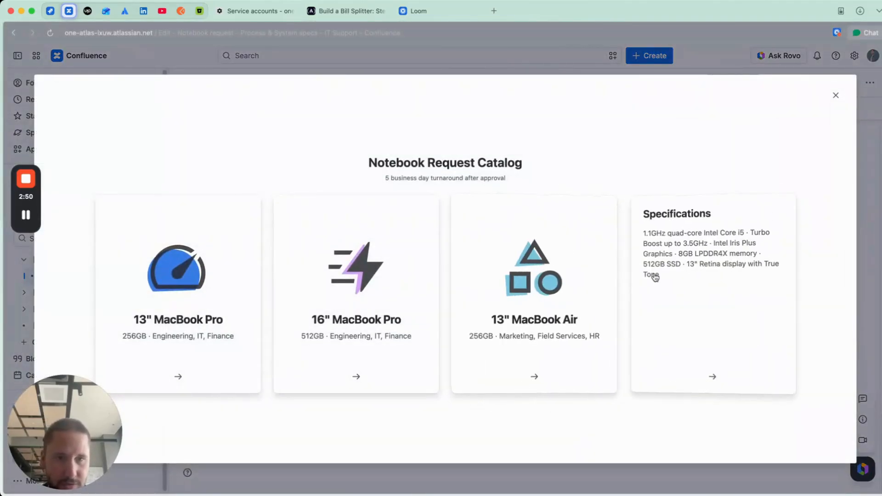
click(835, 95)
scroll(614, 314, up, 3)
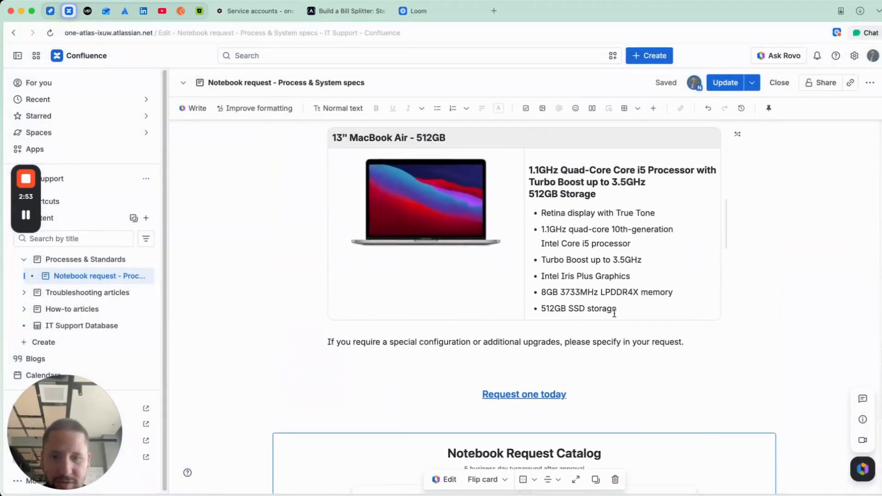
scroll(615, 310, down, 6)
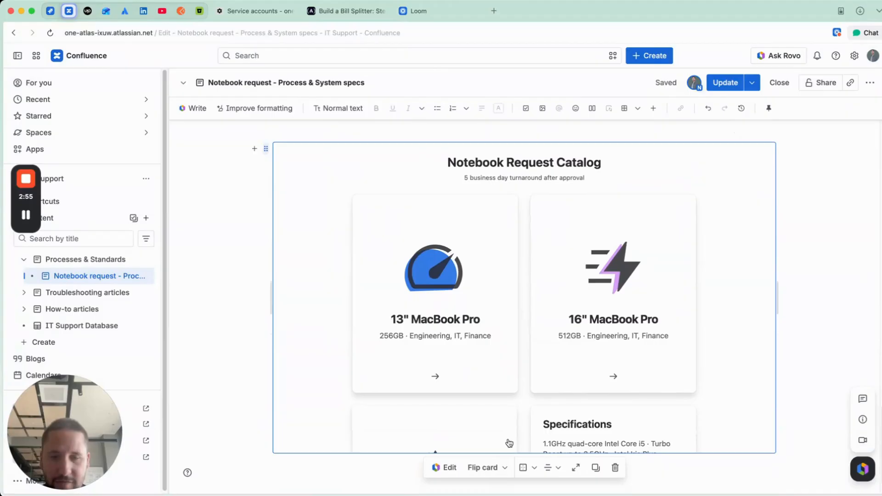
scroll(509, 443, down, 2)
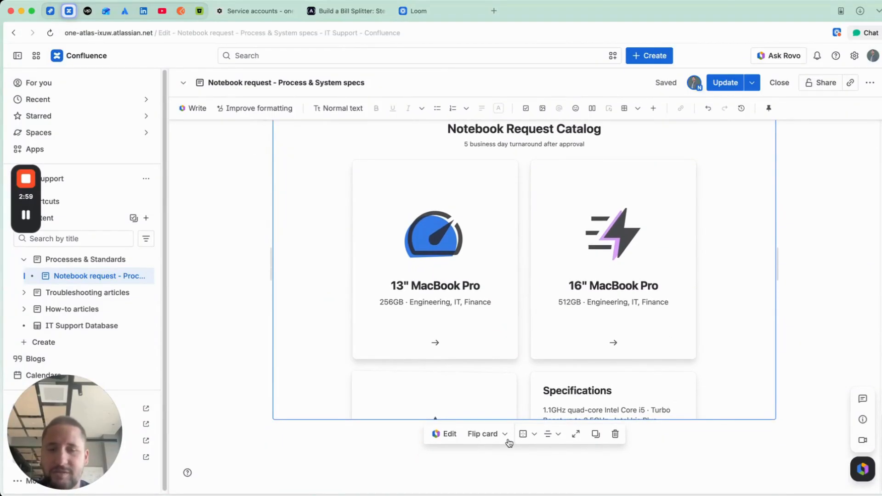
Open the Cisco AnyConnect VPN Troubleshooting page under Troubleshooting articles and review its content through to the related articles
click(26, 260)
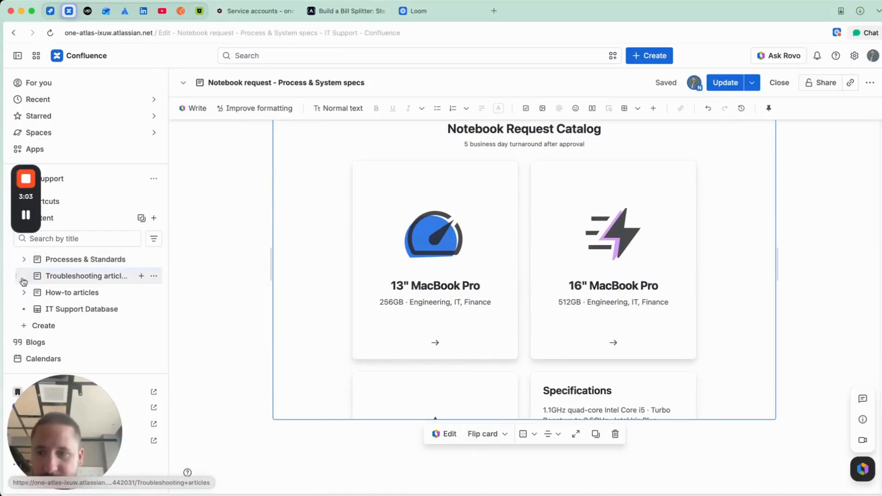
click(23, 277)
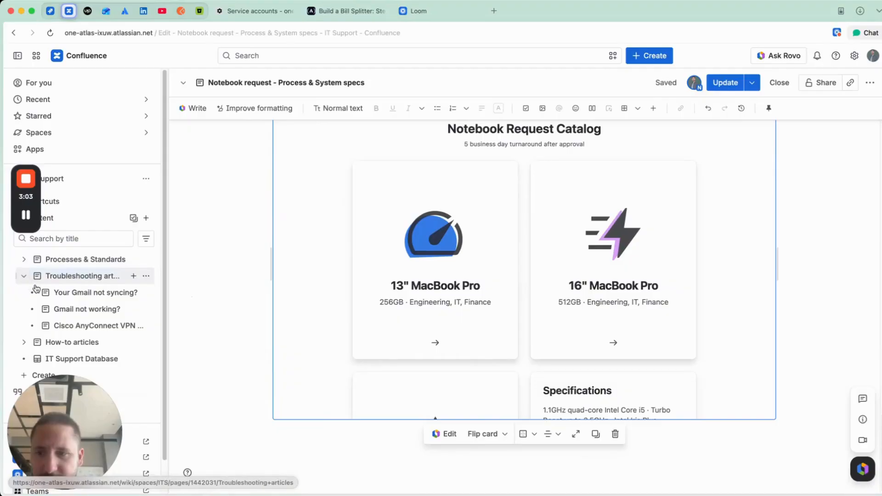
click(65, 327)
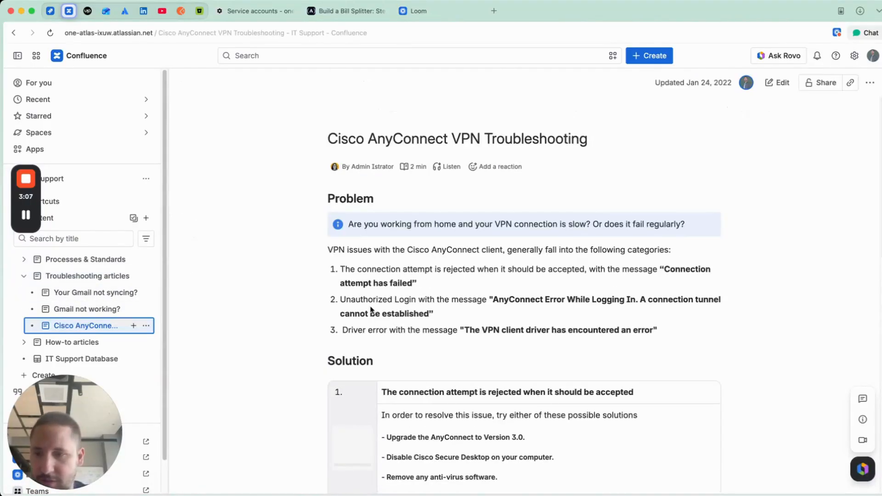
scroll(653, 244, down, 15)
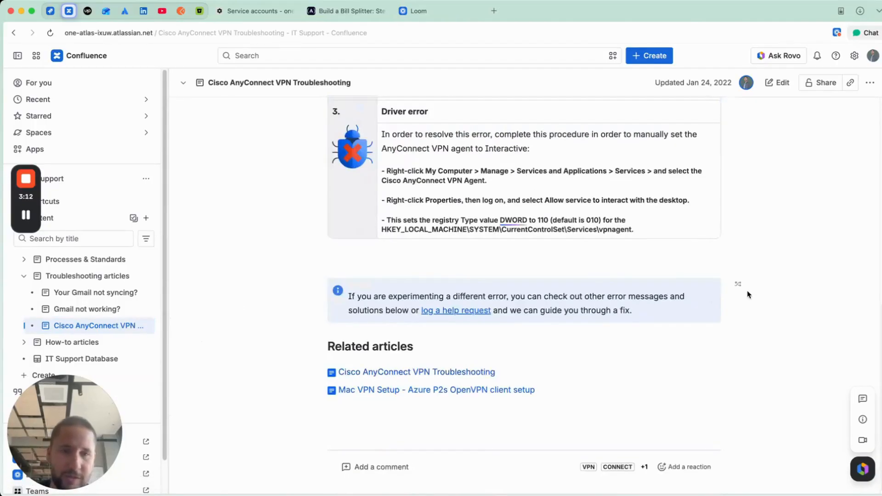
Open the Cisco AnyConnect VPN Troubleshooting page for editing and start Remix on its content selected from the Problem heading down
scroll(742, 266, up, 10)
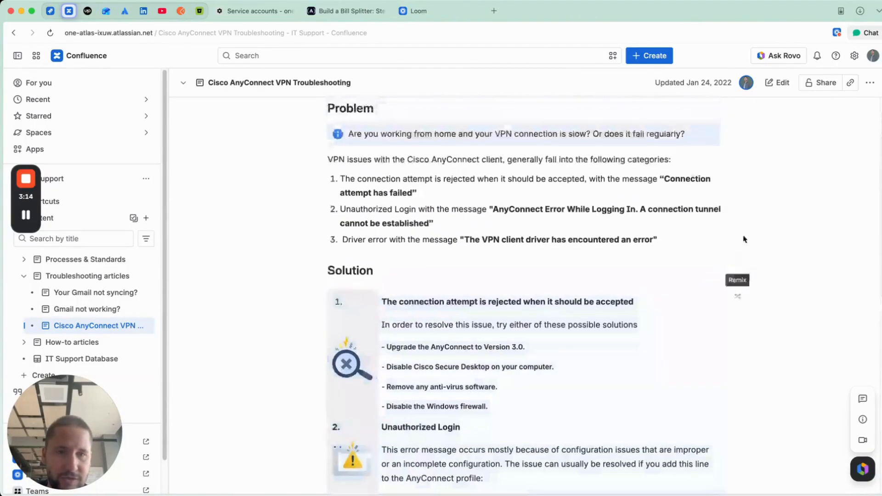
scroll(744, 227, up, 3)
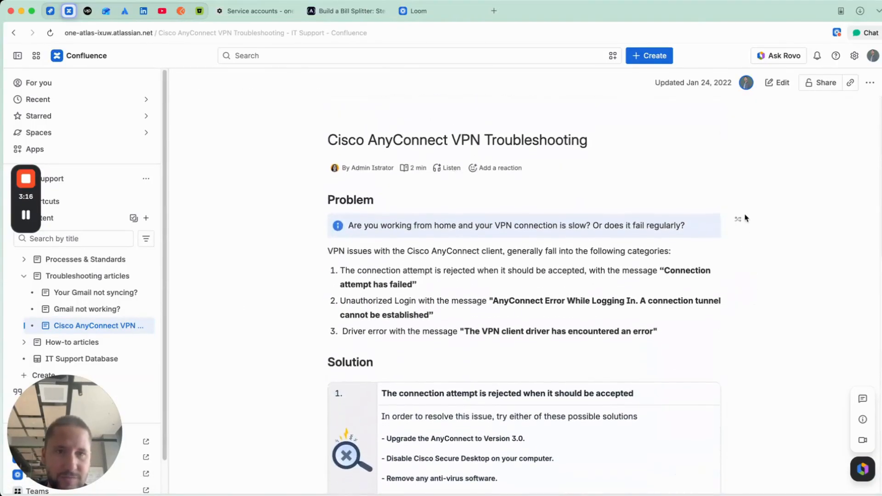
click(776, 82)
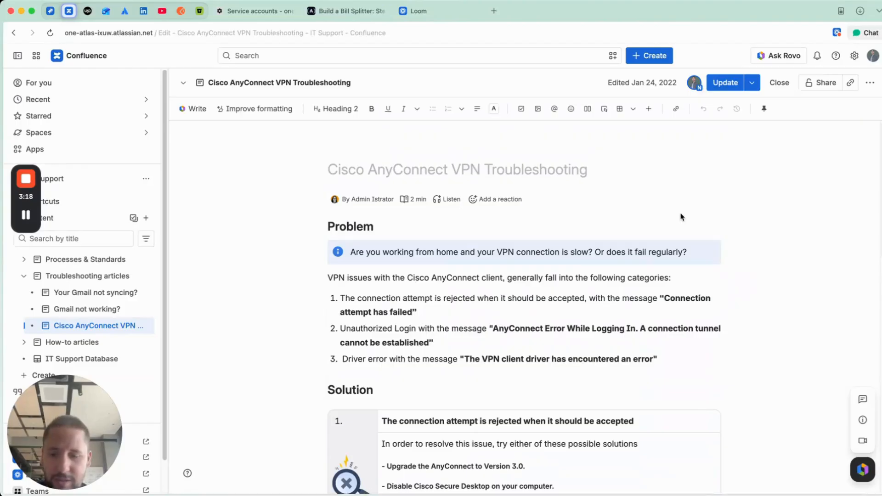
key(super+a)
click(716, 226)
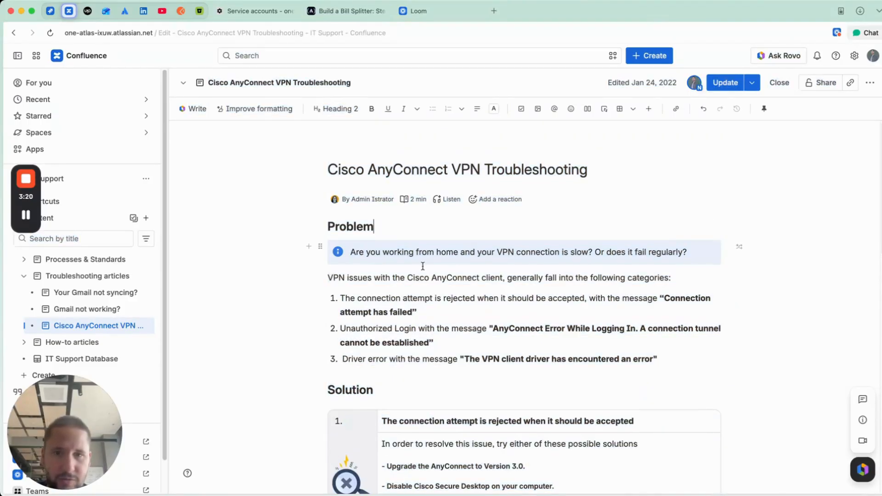
drag(327, 226, 653, 305)
click(360, 315)
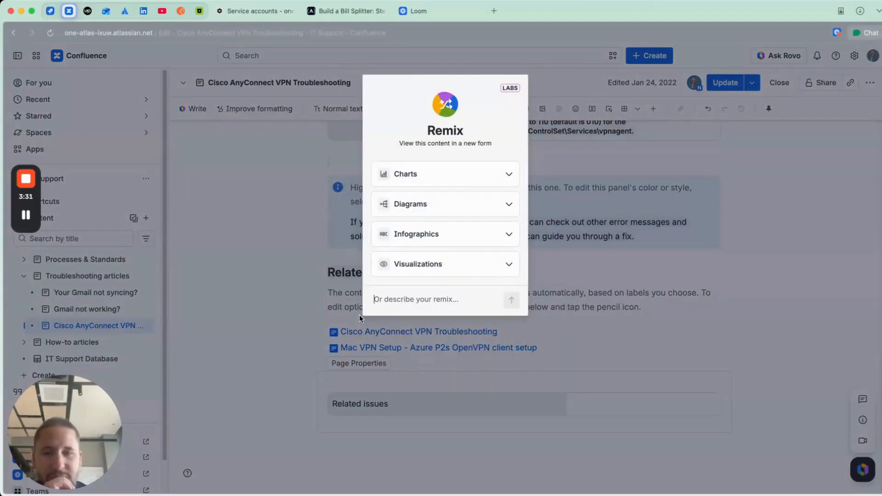
Compare the visualization, infographic and diagram types offered by Remix and generate a Mindmap from the selected VPN content
click(426, 270)
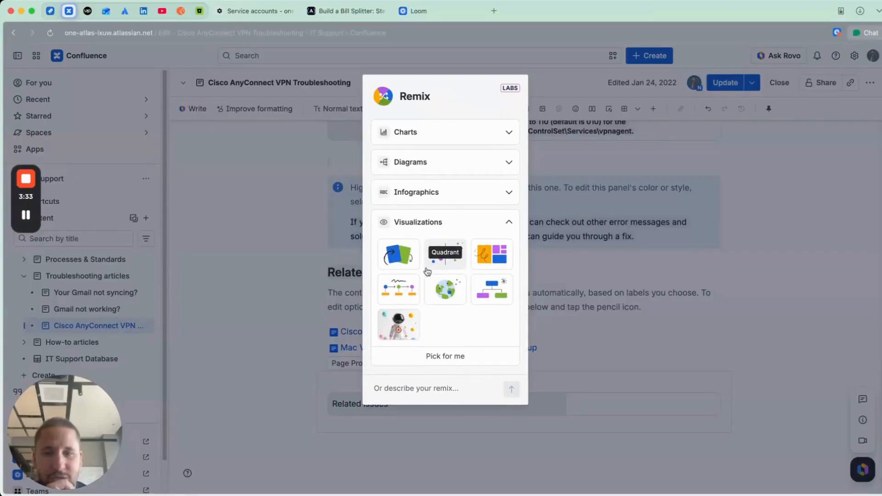
click(447, 224)
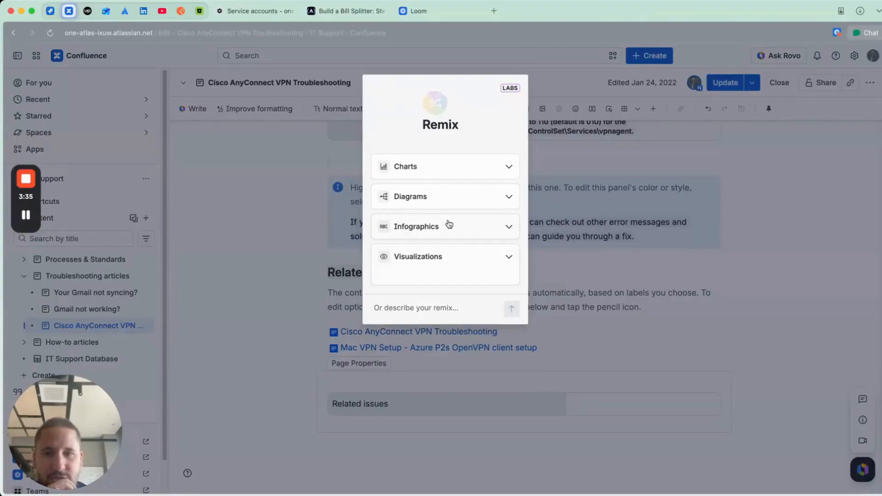
click(435, 242)
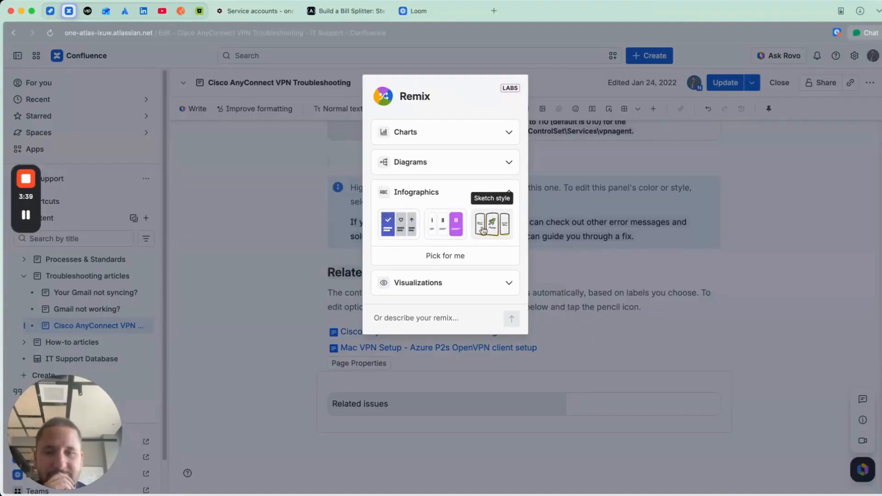
click(491, 192)
click(488, 200)
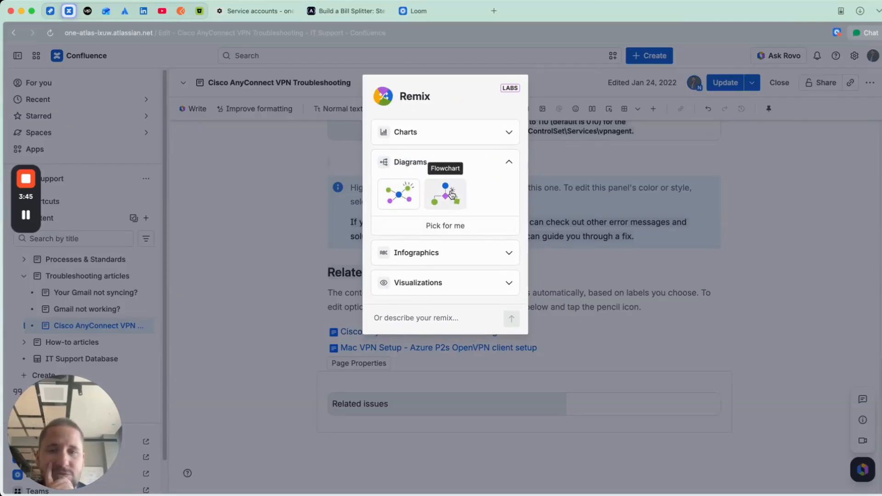
click(403, 205)
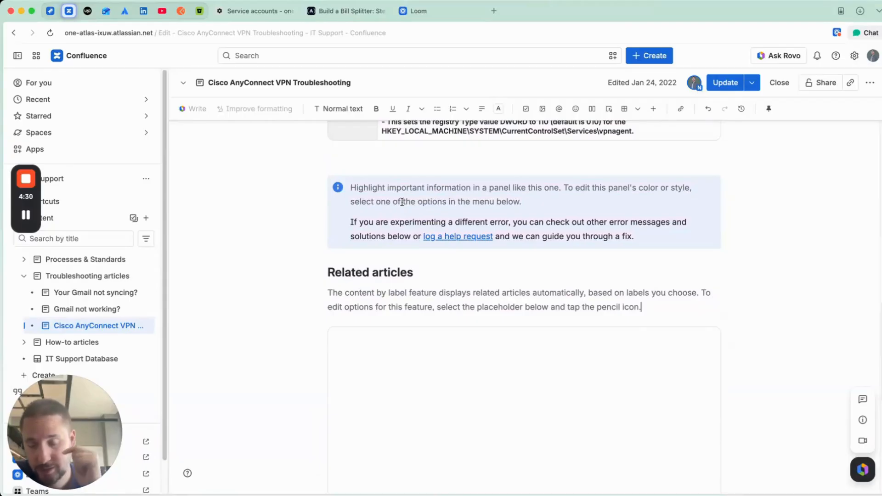
Examine the VPN issues mindmap inserted under Related articles, including its expanded view, and return to the page
scroll(533, 283, down, 5)
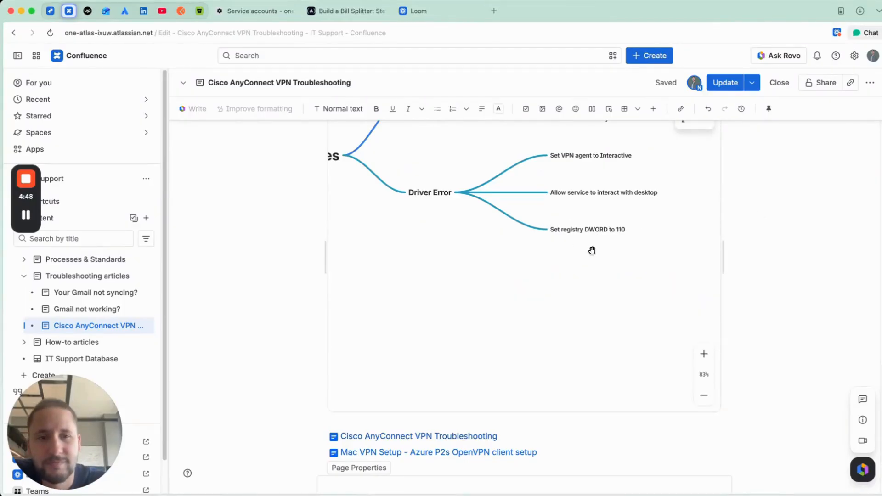
scroll(591, 250, up, 2)
click(686, 186)
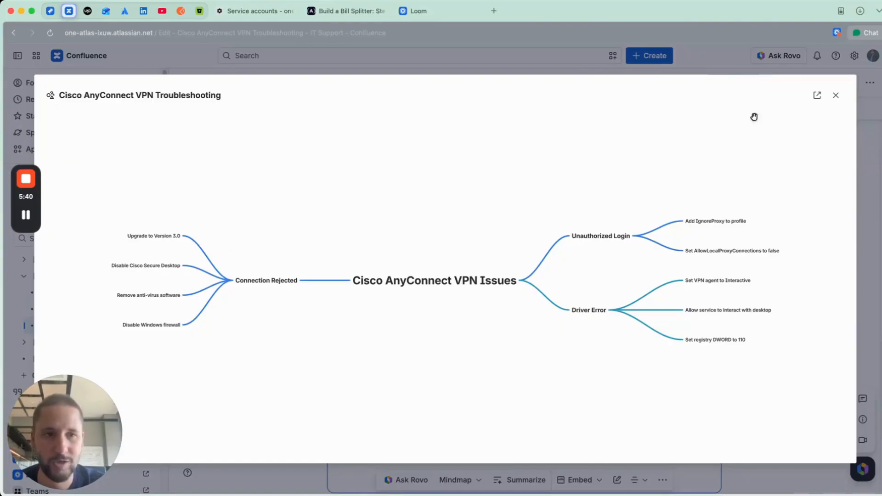
click(835, 96)
scroll(594, 228, down, 5)
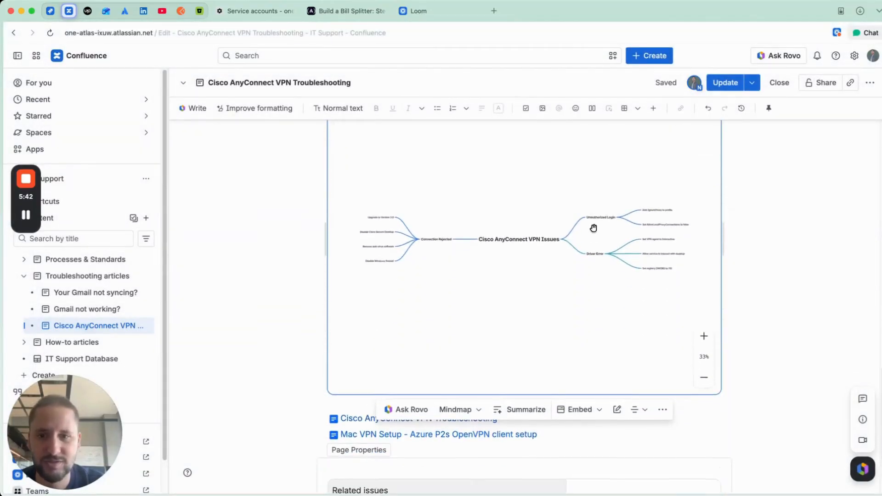
scroll(594, 228, up, 2)
scroll(593, 228, up, 4)
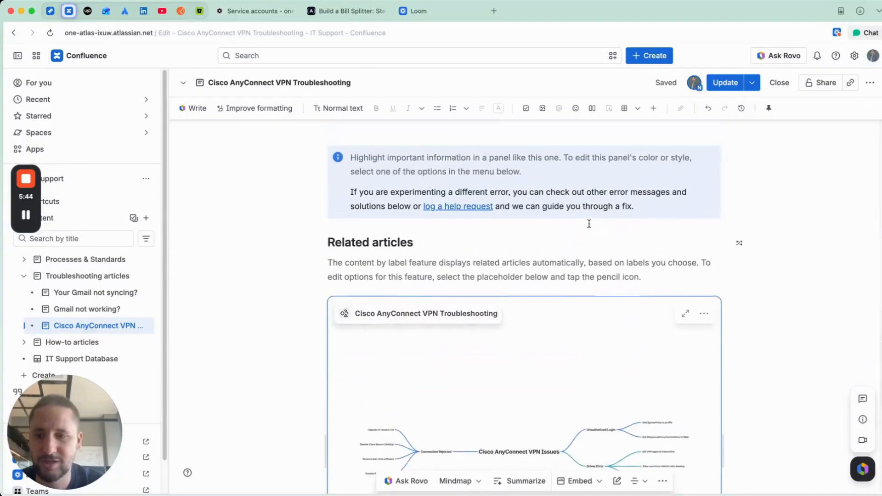
Collapse Troubleshooting articles in the page tree and look through the pages under How-to articles
click(24, 276)
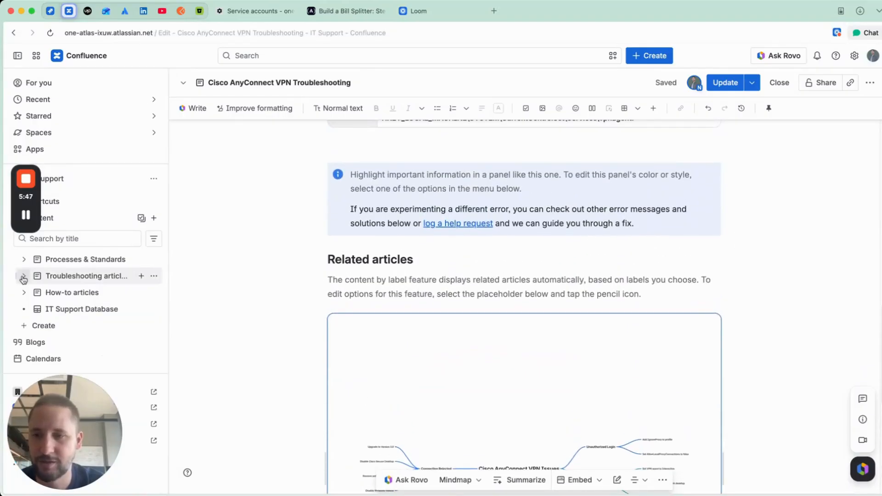
click(24, 292)
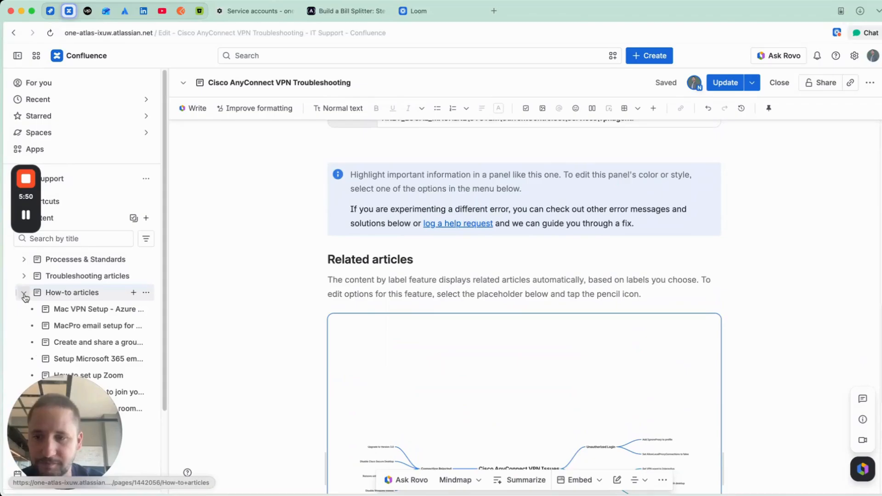
scroll(90, 310, down, 3)
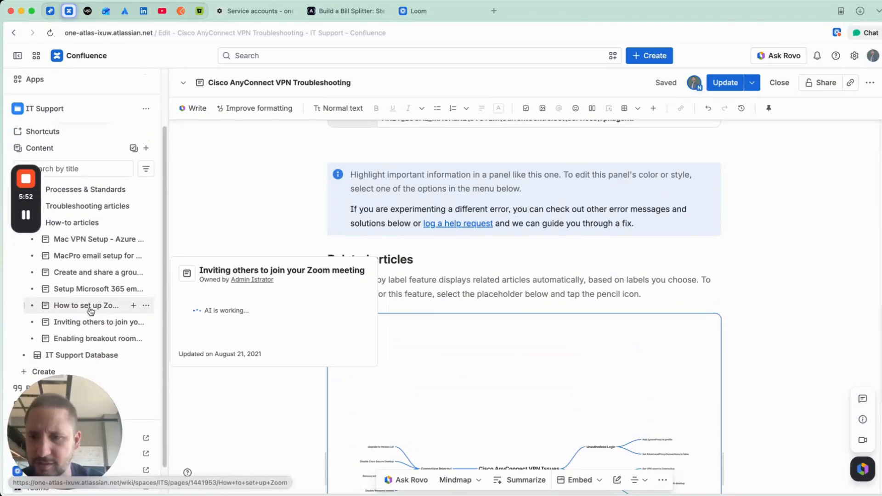
scroll(90, 307, up, 3)
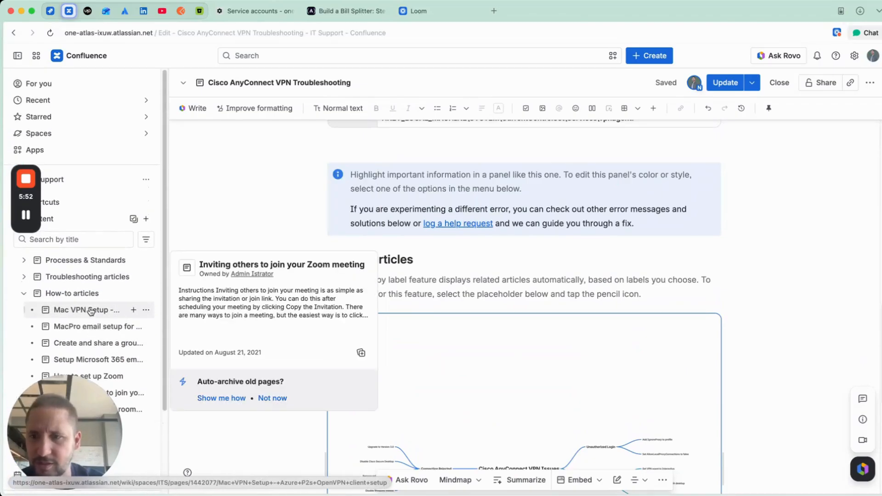
Show the list of all spaces and open the Marketing space
click(98, 133)
click(224, 249)
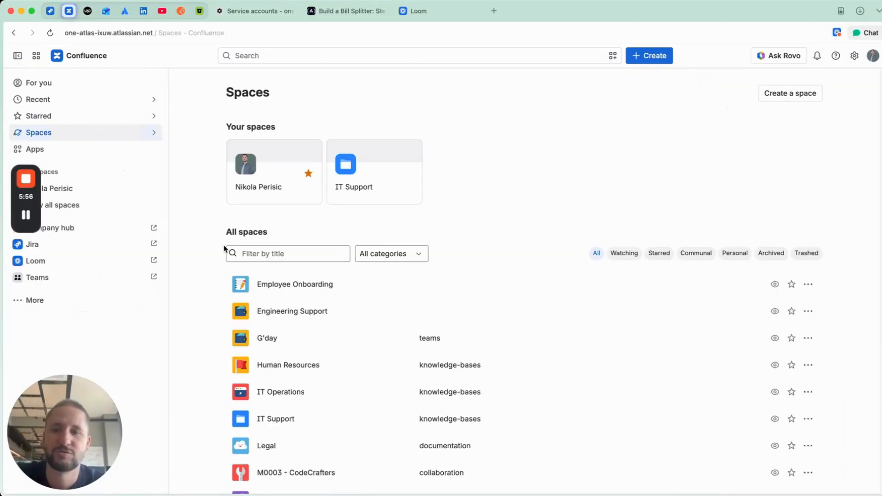
scroll(352, 336, down, 3)
scroll(354, 336, down, 3)
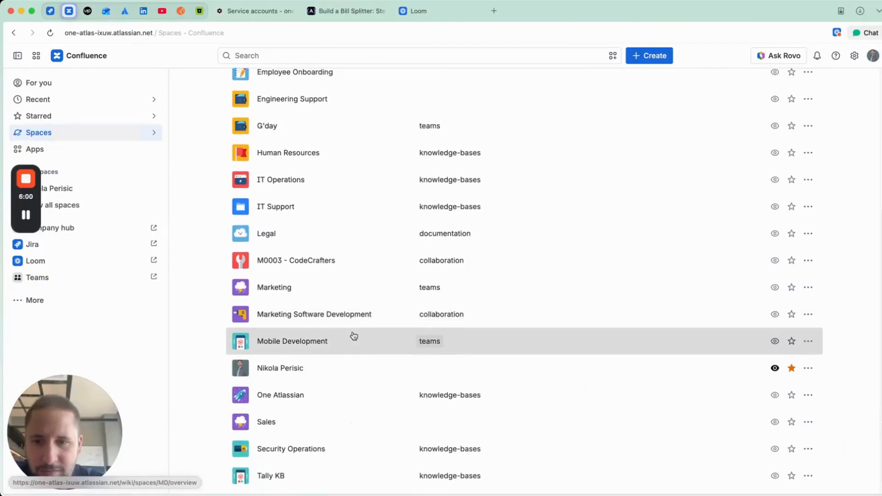
click(368, 291)
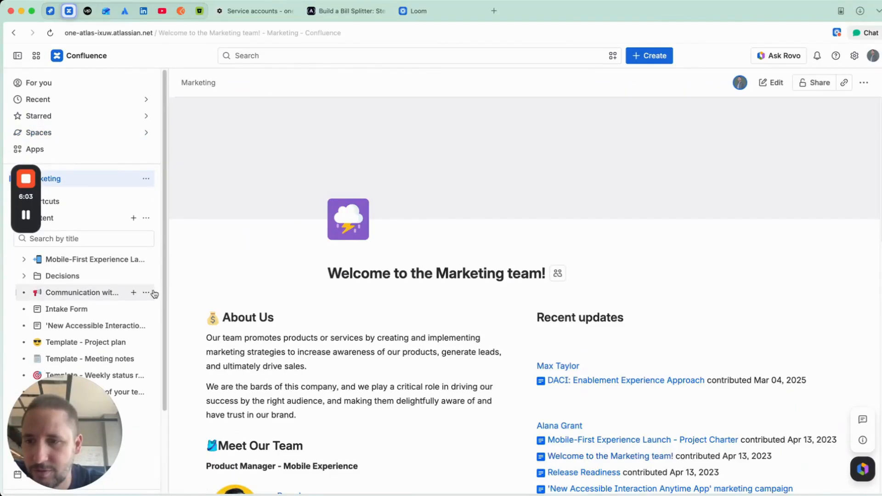
Preview the Marketing space's pages and open DACI: Enablement Experience Approach from the Decisions folder
scroll(108, 312, down, 4)
scroll(107, 312, up, 3)
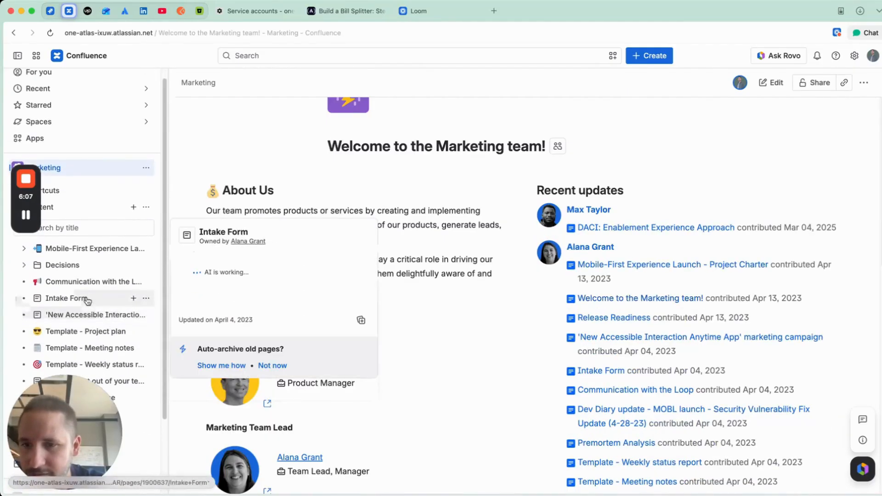
mouse_move(87, 316)
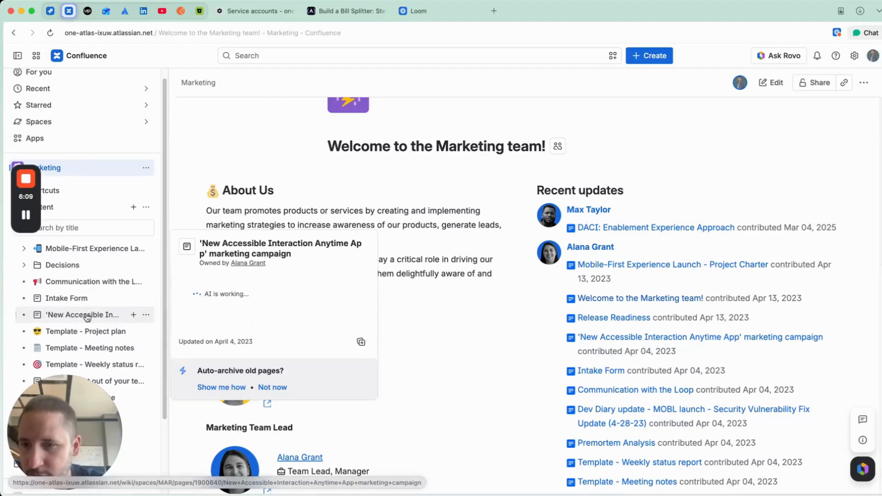
mouse_move(87, 288)
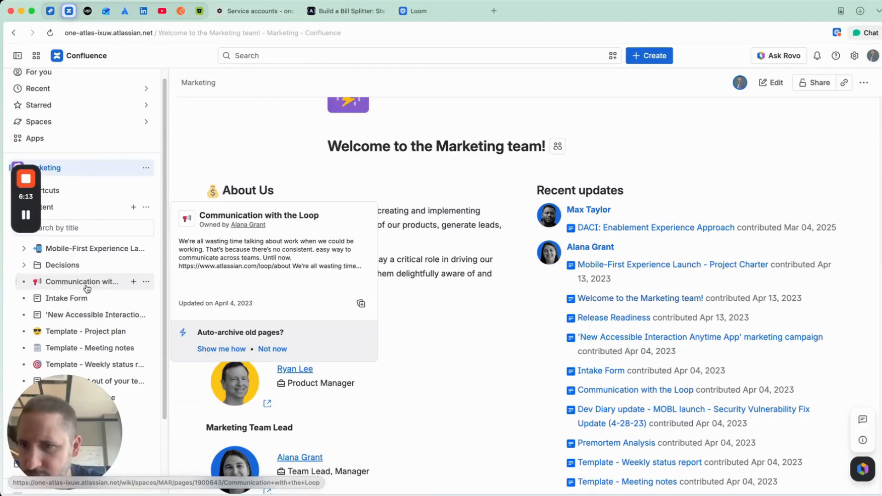
mouse_move(68, 268)
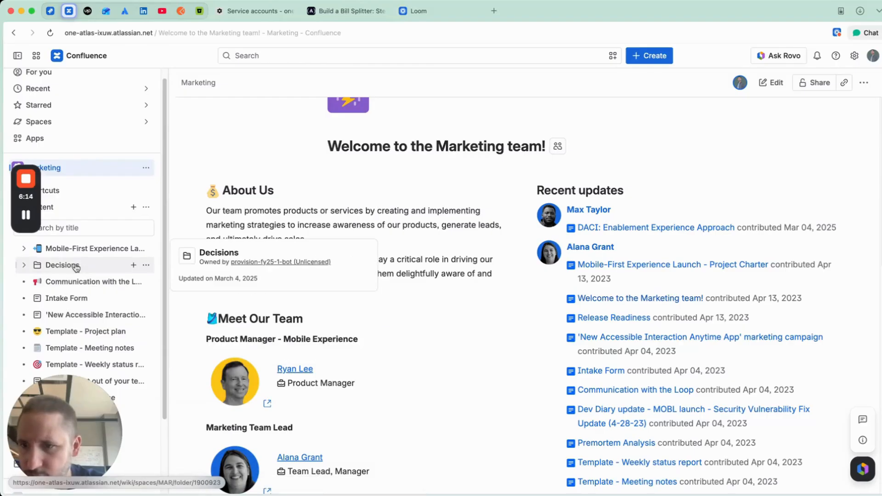
click(24, 265)
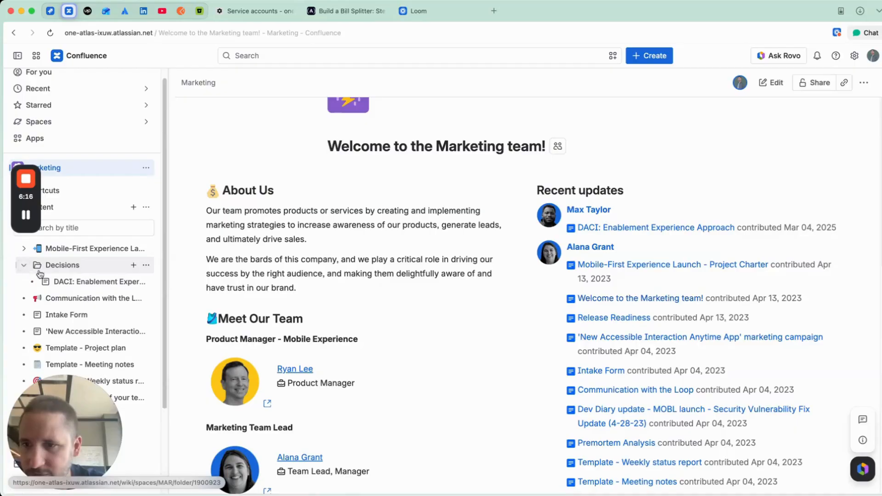
click(66, 283)
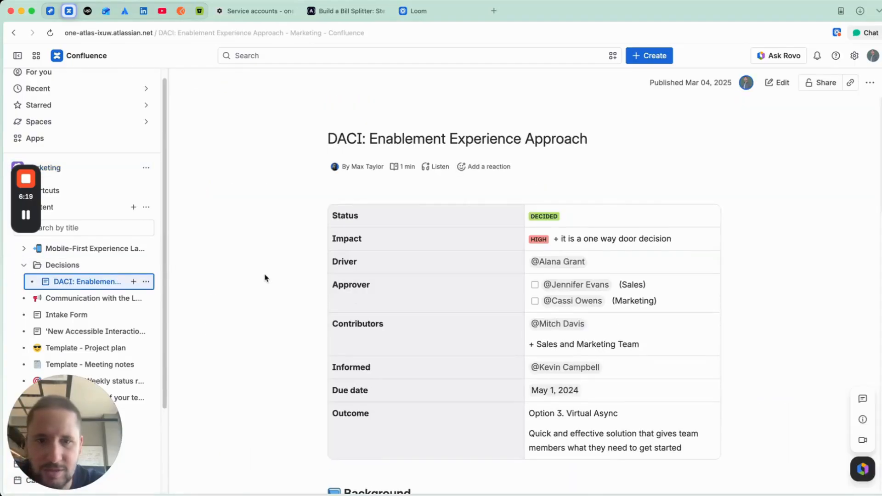
Review the DACI page from the status table through the options considered, action items and outcome
scroll(454, 301, down, 10)
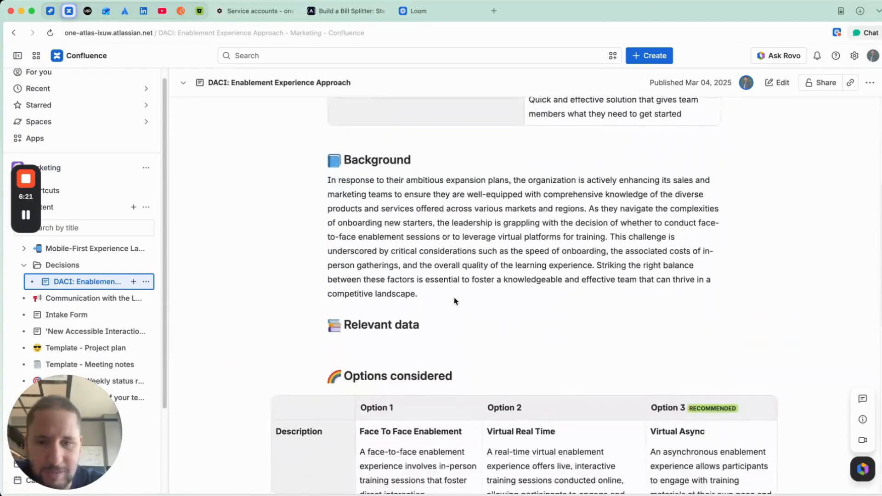
scroll(454, 301, down, 7)
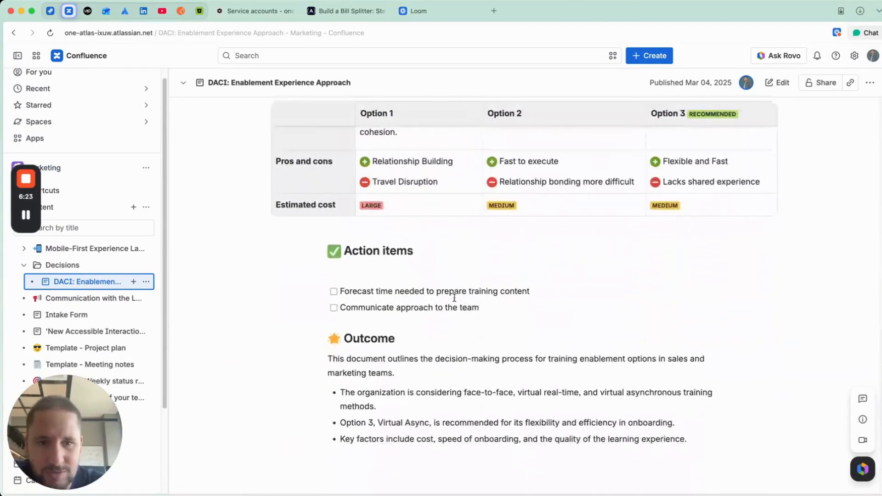
scroll(454, 301, up, 17)
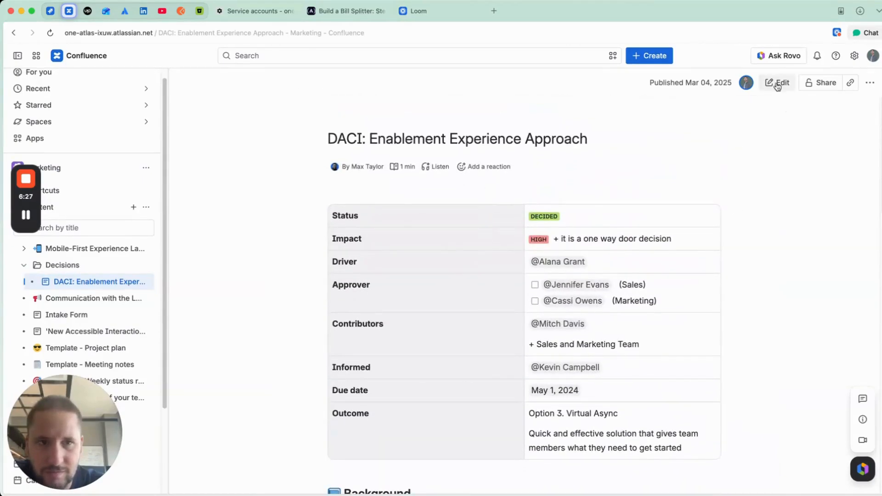
click(461, 166)
scroll(776, 214, down, 15)
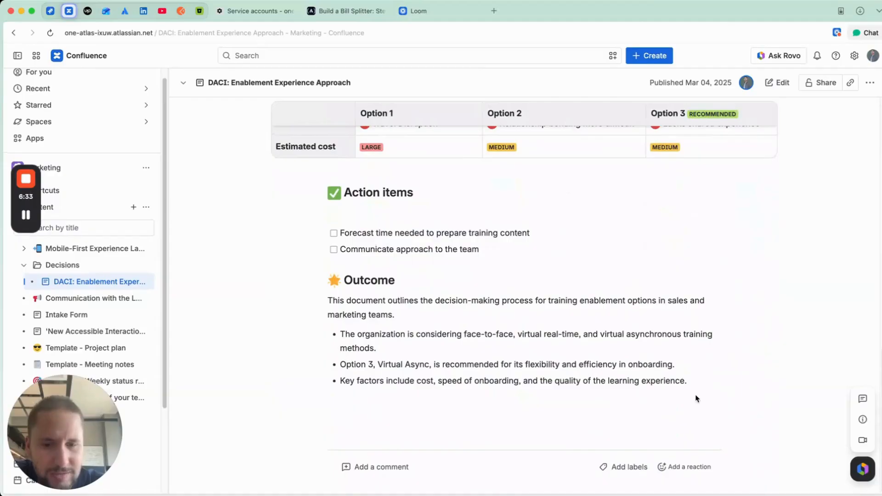
triple_click(699, 300)
scroll(756, 303, up, 15)
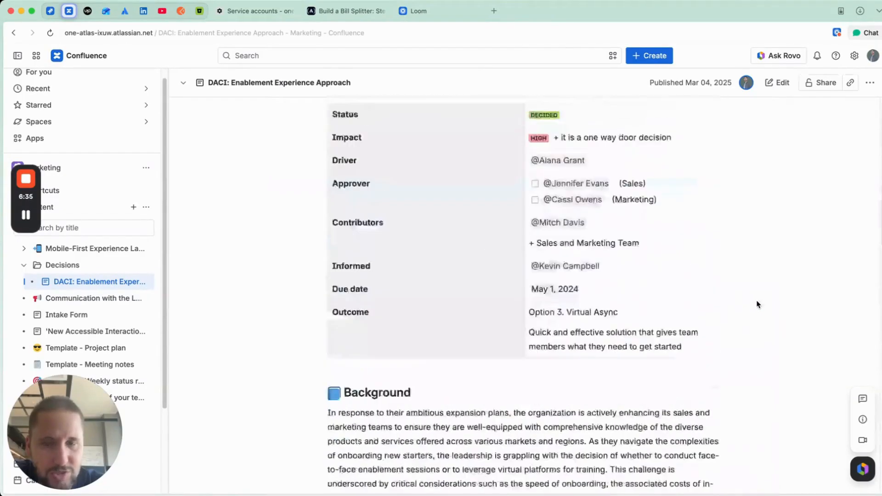
Put the DACI page into edit mode, select all of its content and open Remix on the selection
click(778, 84)
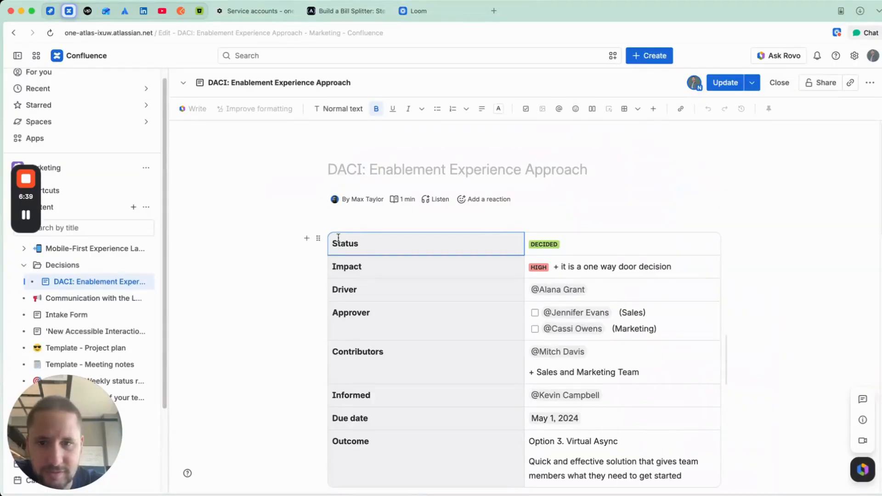
click(326, 170)
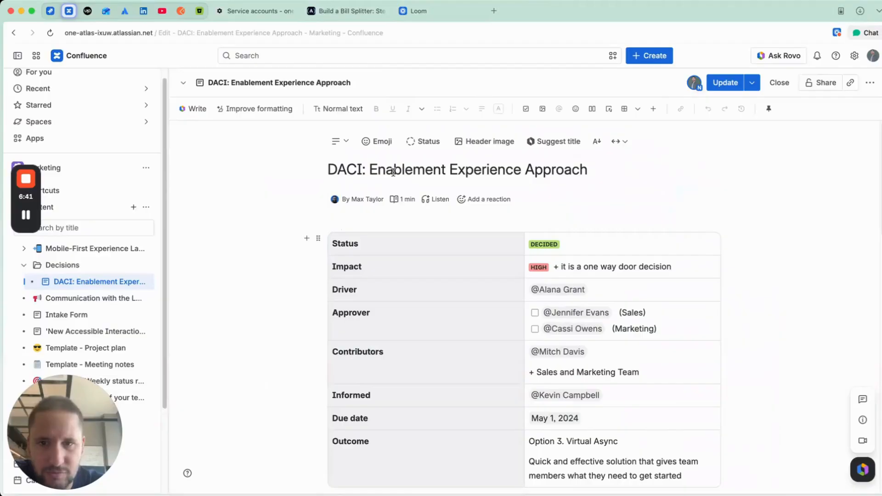
drag(327, 168, 517, 202)
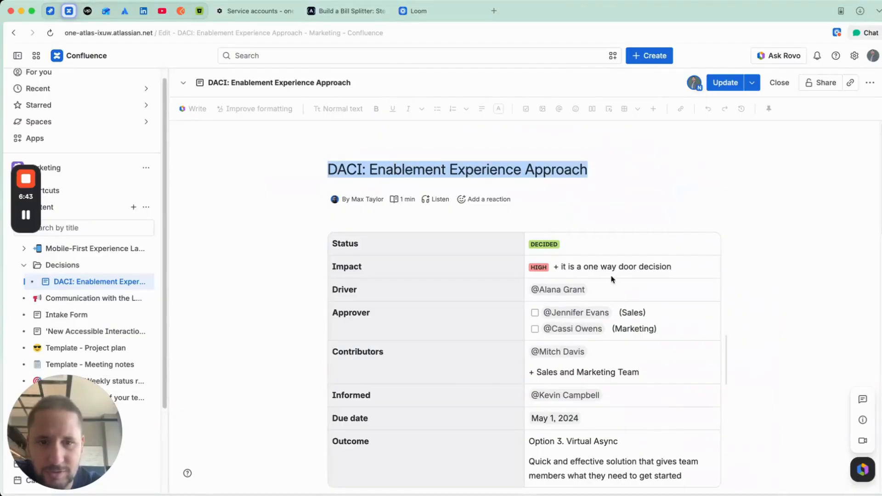
scroll(677, 351, down, 15)
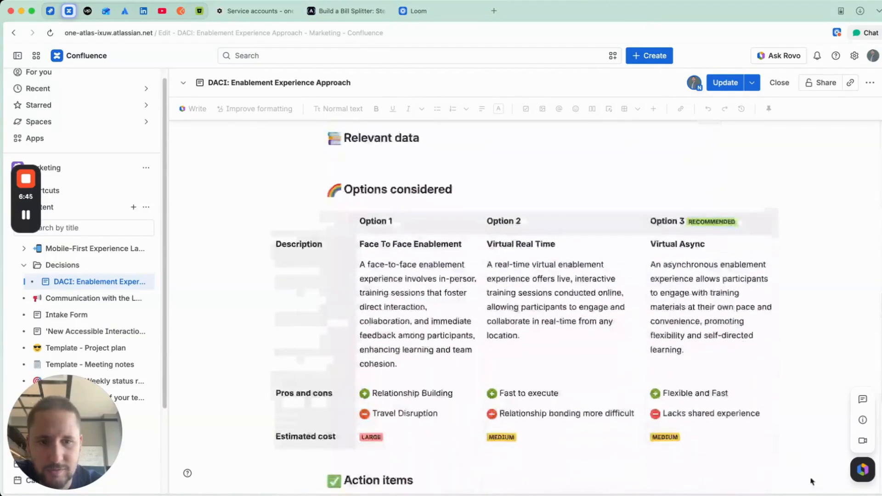
click(730, 443)
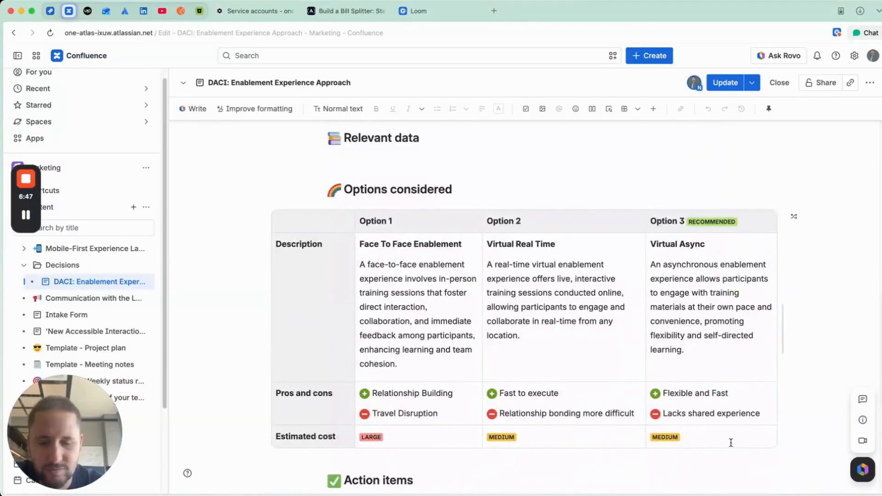
key(super+a)
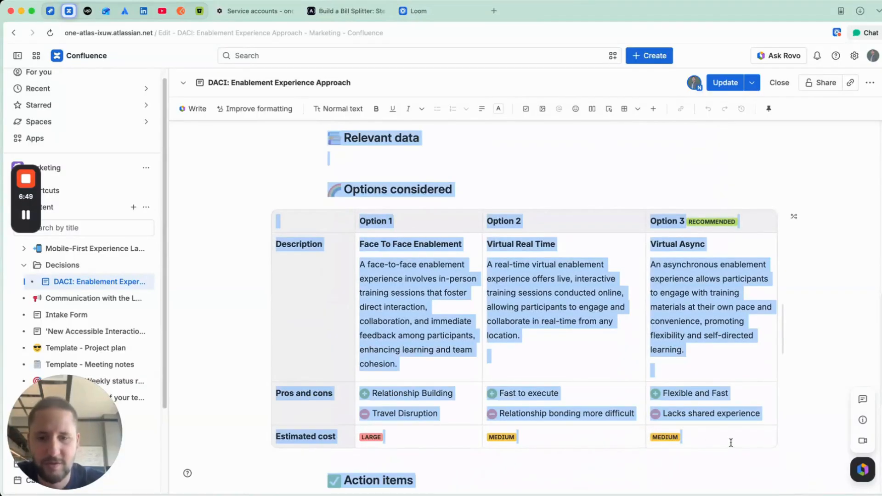
scroll(730, 442, down, 6)
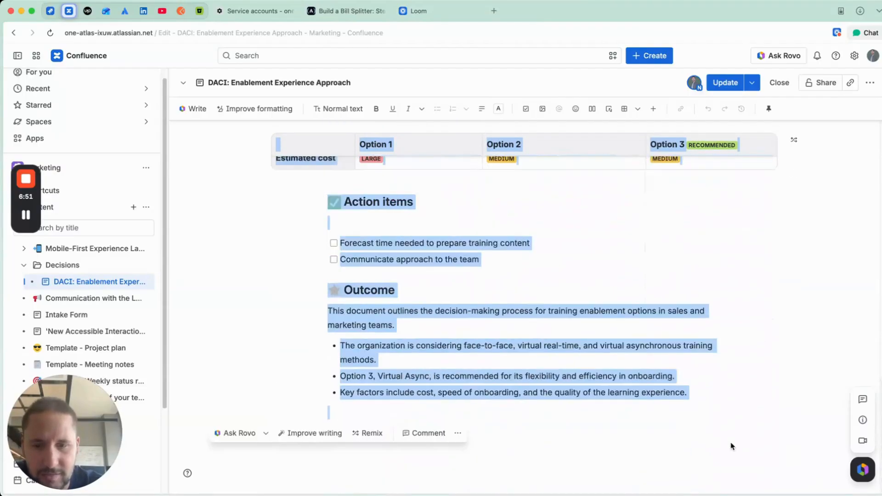
click(373, 433)
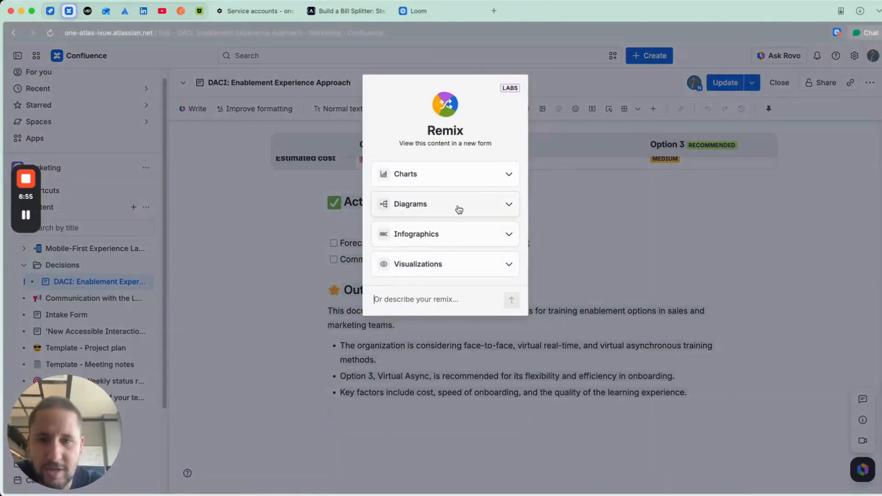
Look through the Charts, Visualizations and Infographics styles that Remix offers for the selected content
click(502, 180)
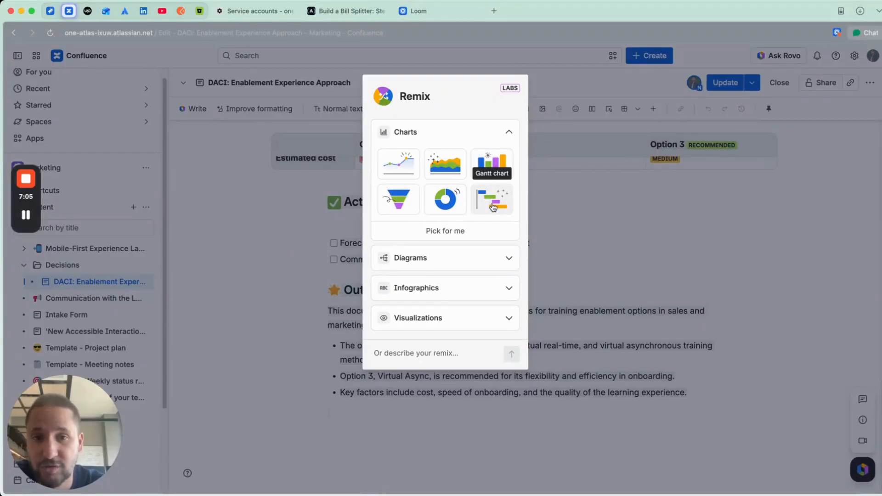
click(509, 135)
scroll(493, 265, down, 1)
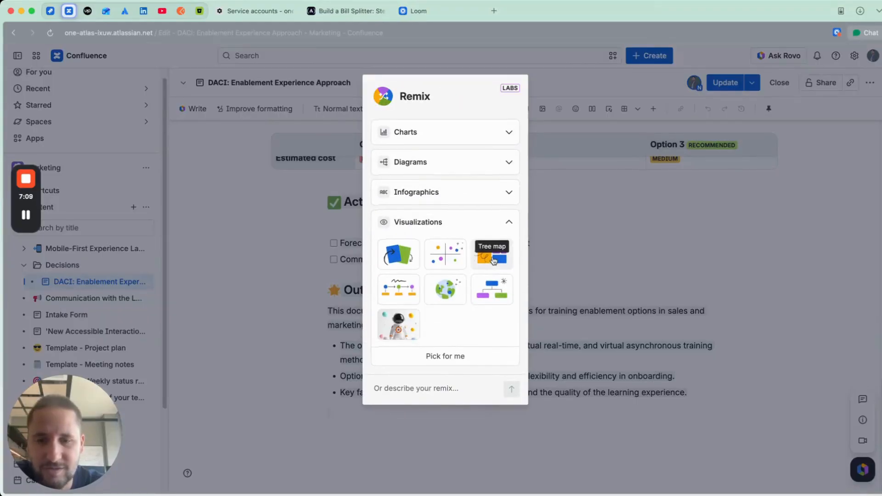
click(507, 223)
click(510, 229)
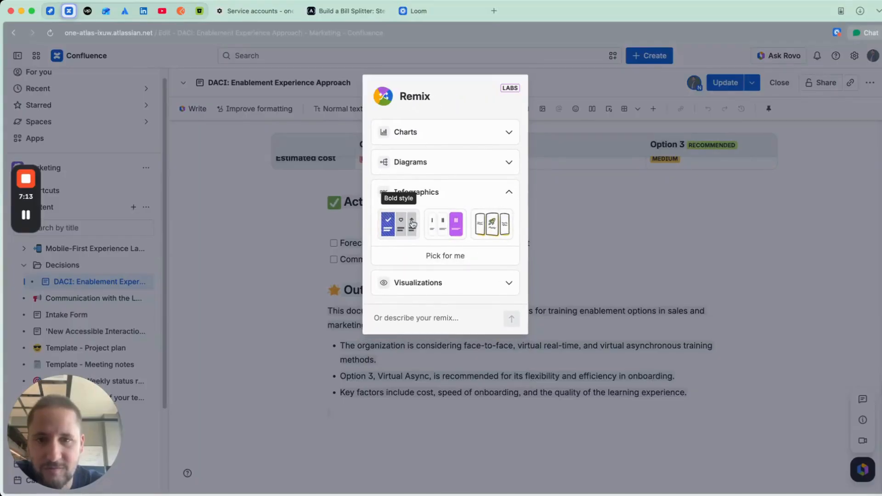
click(509, 191)
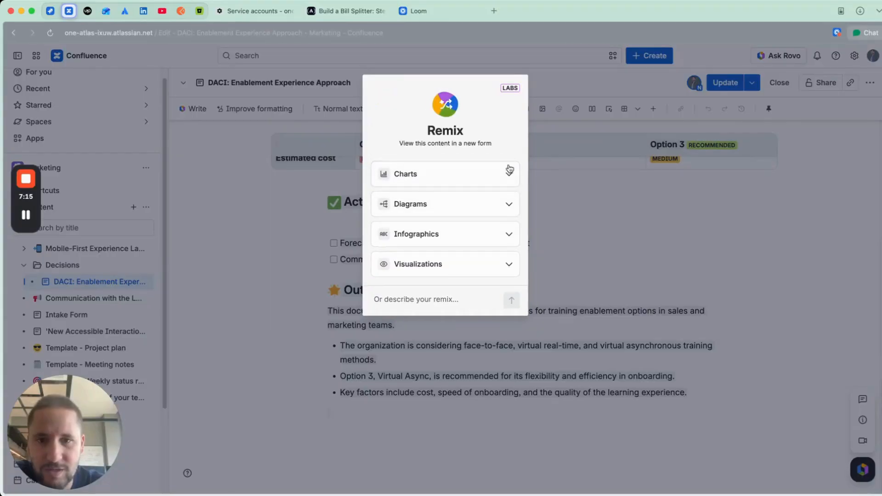
Remix the selected DACI content as a Gantt chart and view the finished chart below the Outcome section
click(508, 173)
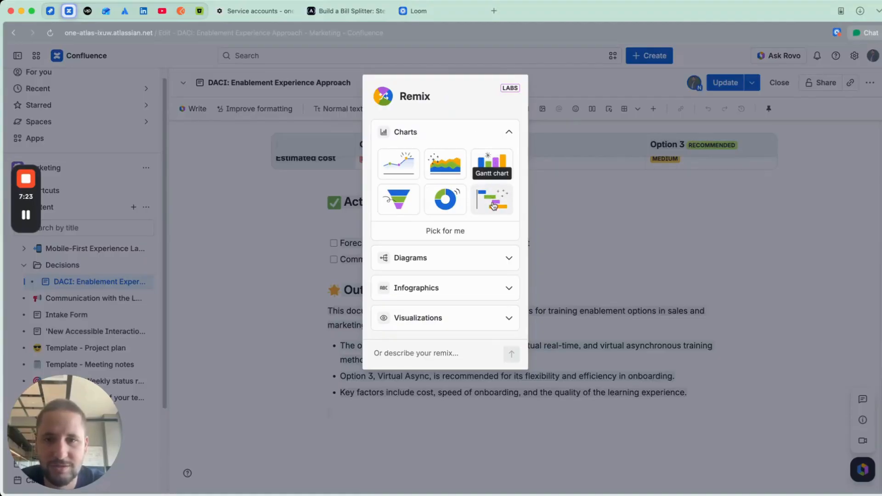
click(492, 158)
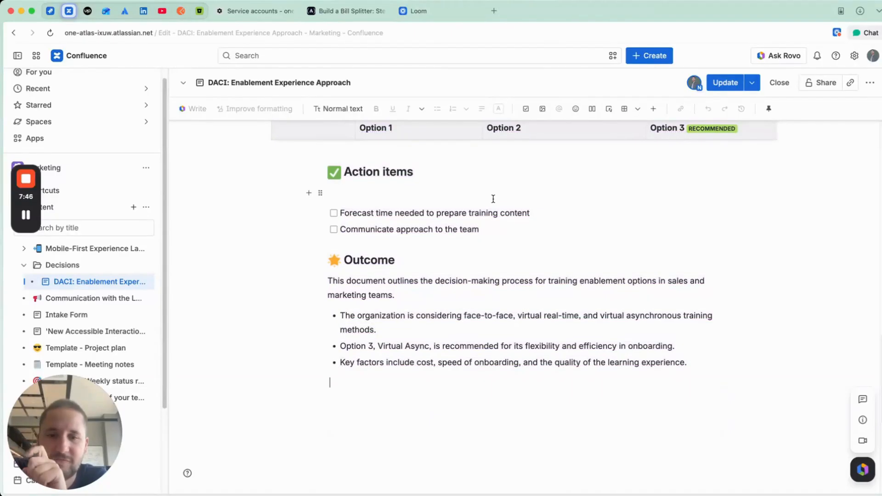
scroll(493, 198, down, 3)
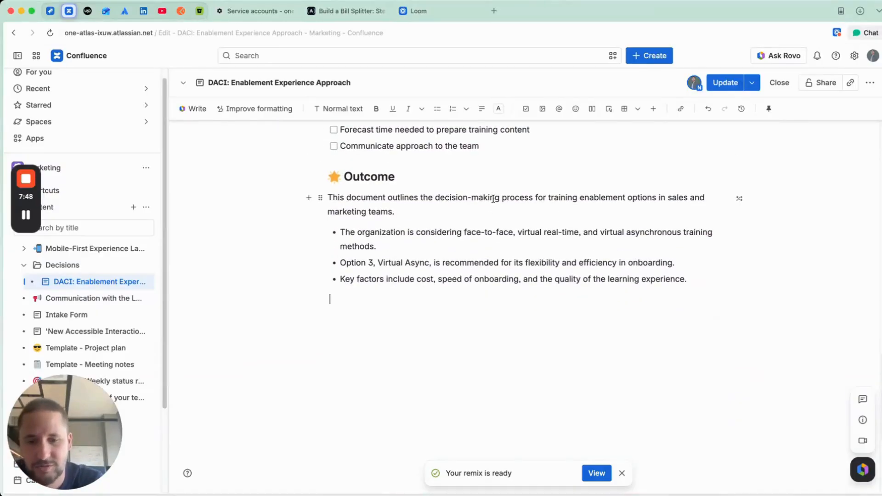
click(600, 476)
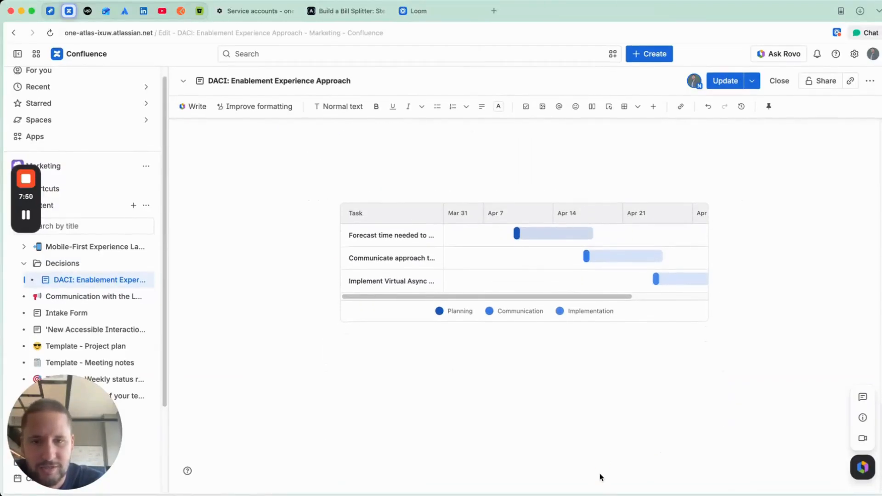
scroll(636, 297, up, 2)
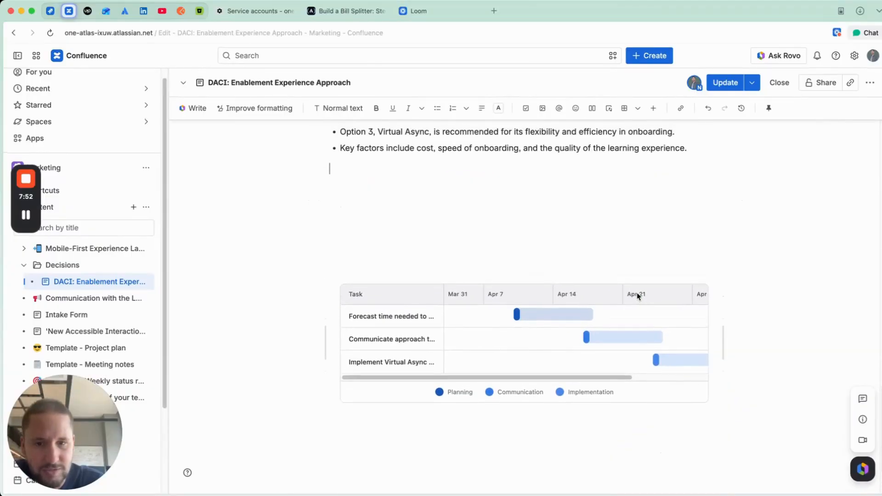
Enlarge the Gantt chart, widen its Task column to fit the full task names and check the task bars' dates
click(657, 263)
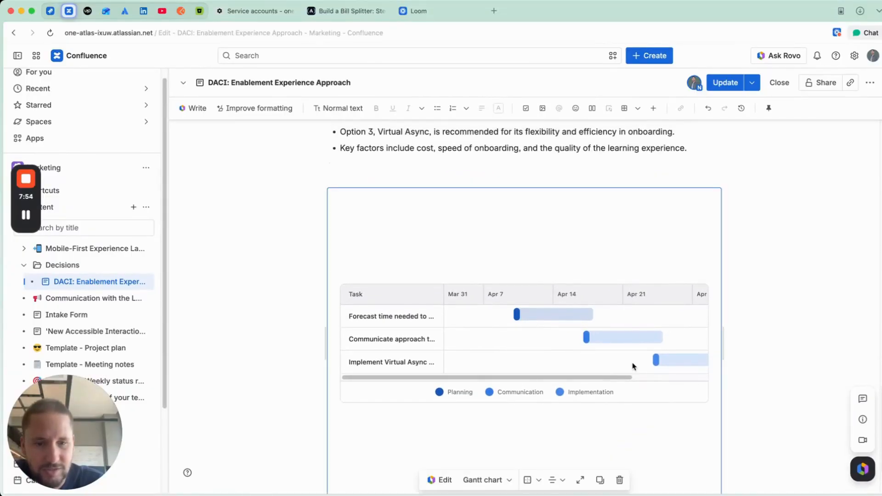
scroll(632, 365, down, 2)
click(577, 436)
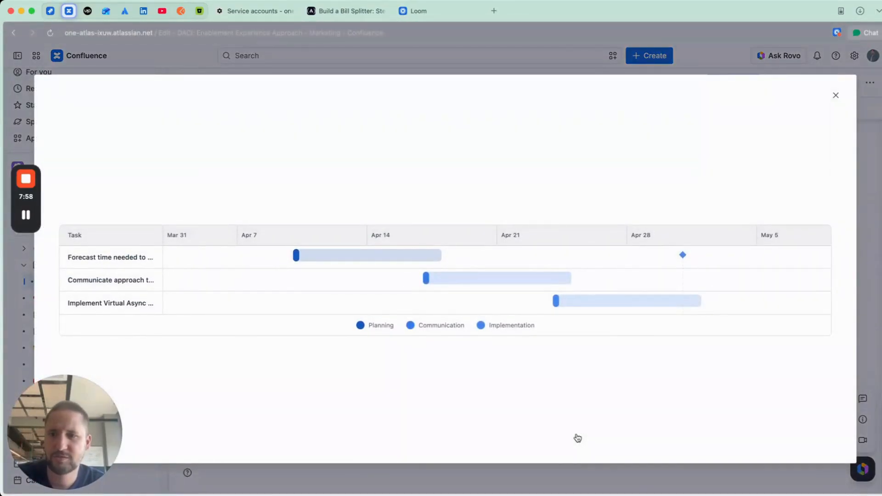
drag(163, 232, 240, 228)
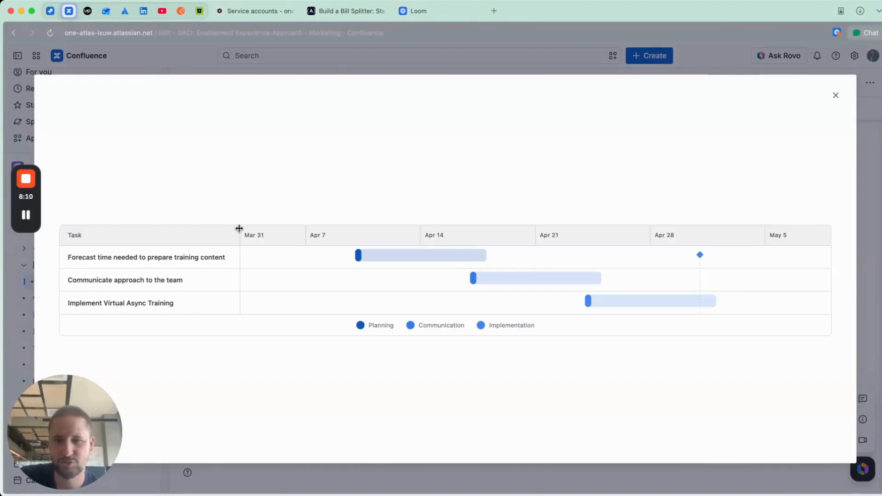
mouse_move(390, 254)
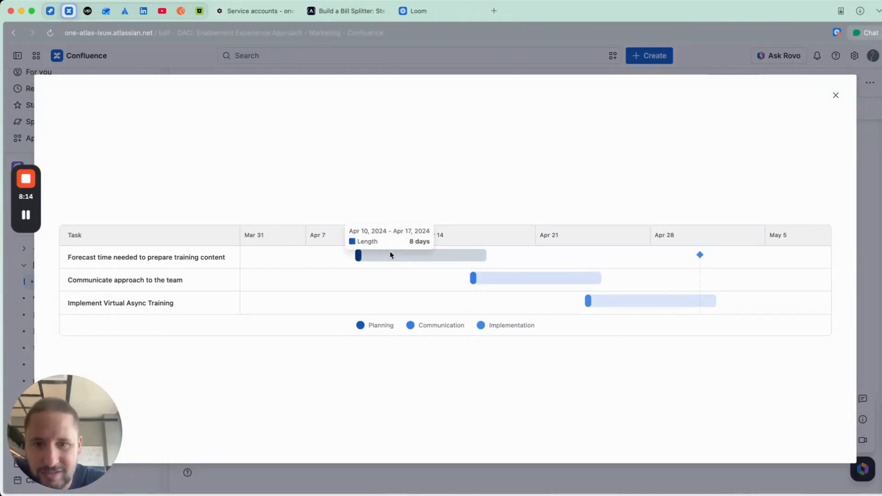
mouse_move(476, 275)
mouse_move(613, 310)
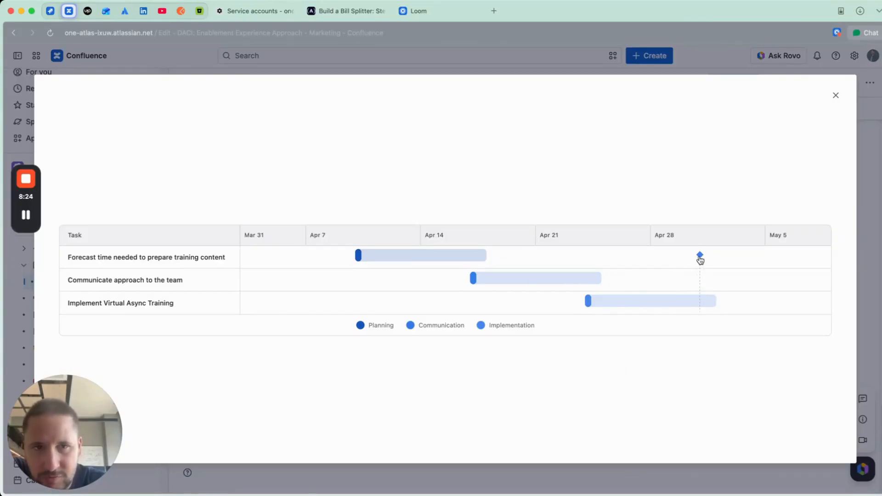
click(836, 93)
Change the remix's chart type to Bar chart
scroll(650, 266, down, 4)
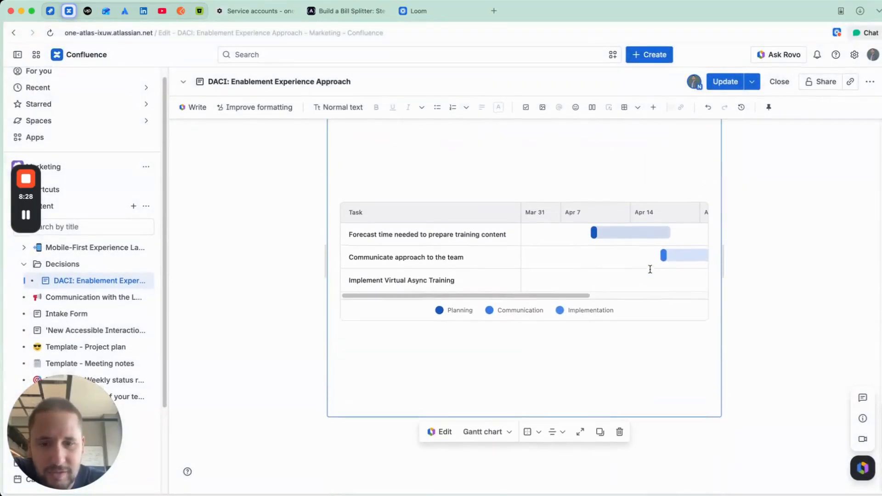
click(504, 439)
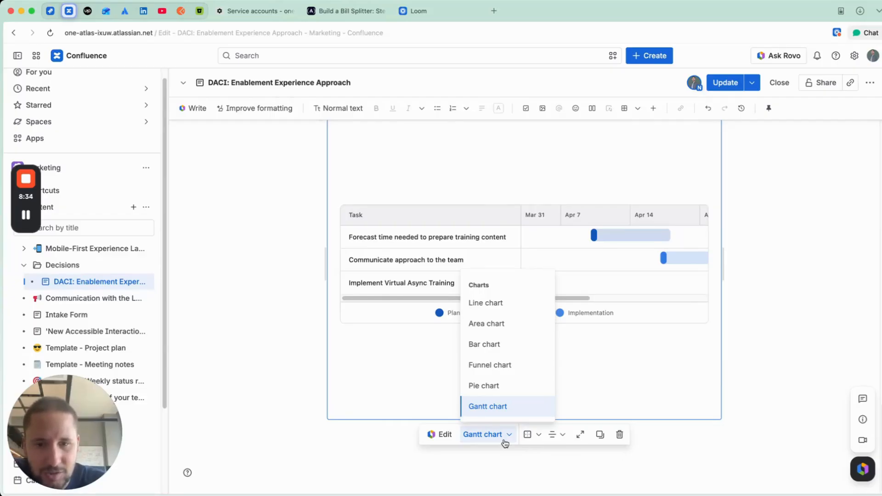
click(500, 346)
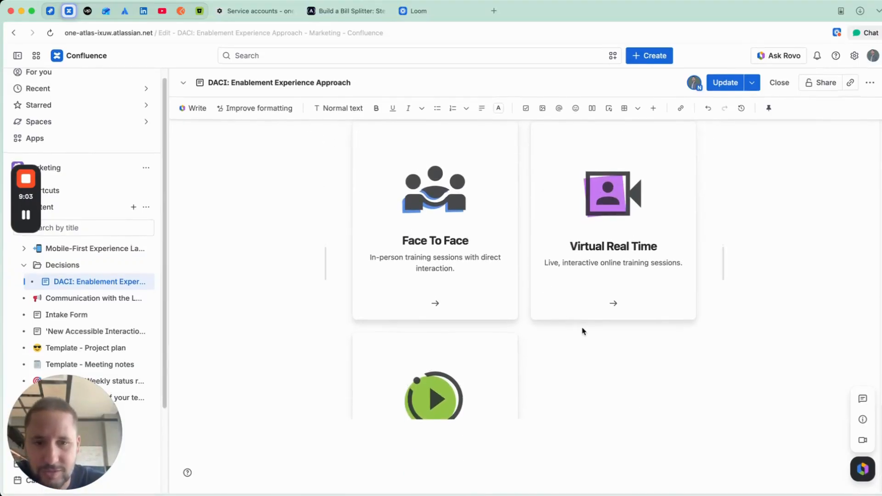
Flip the Virtual Real Time card and view the training option cards in the enlarged view
click(582, 299)
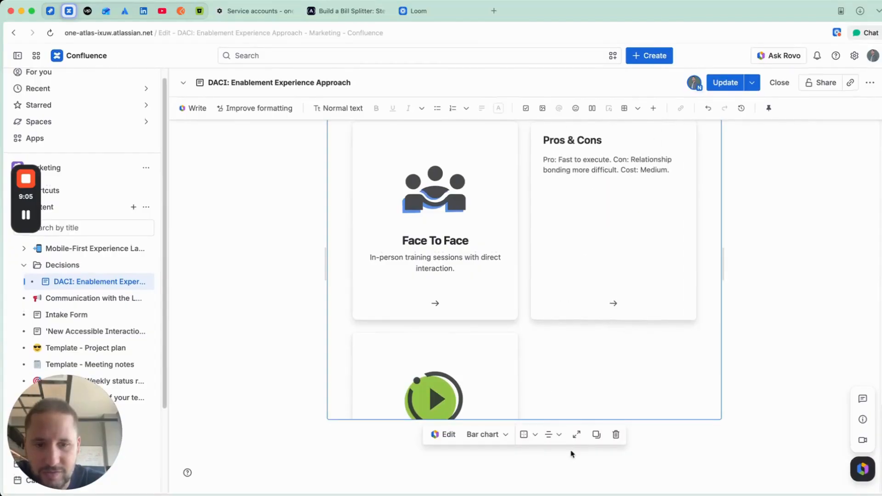
click(577, 434)
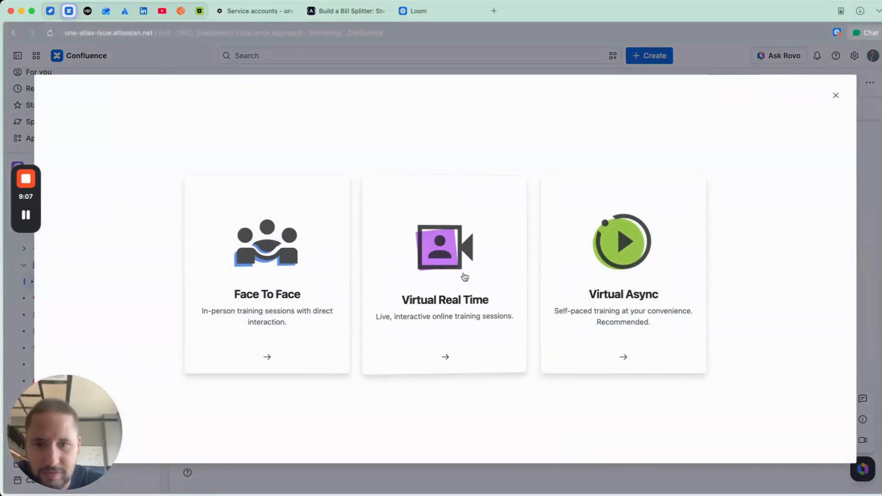
click(836, 95)
Convert the remix of the training options to a Funnel chart
click(493, 438)
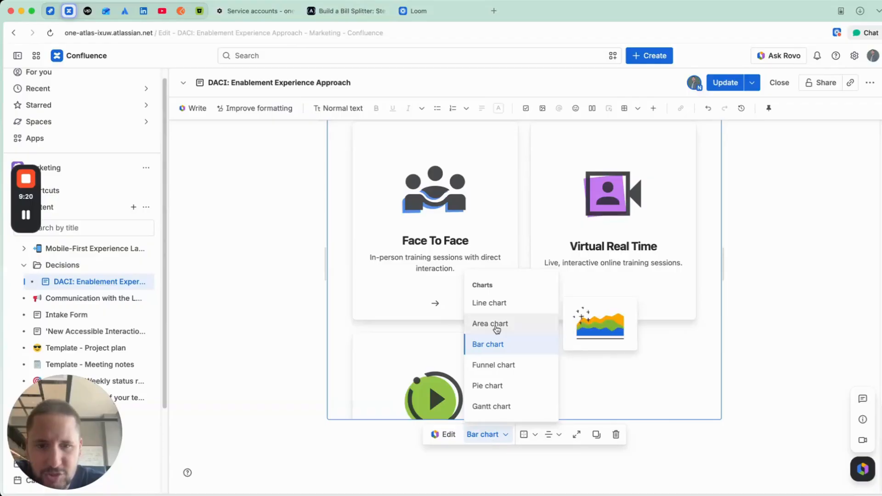
click(500, 367)
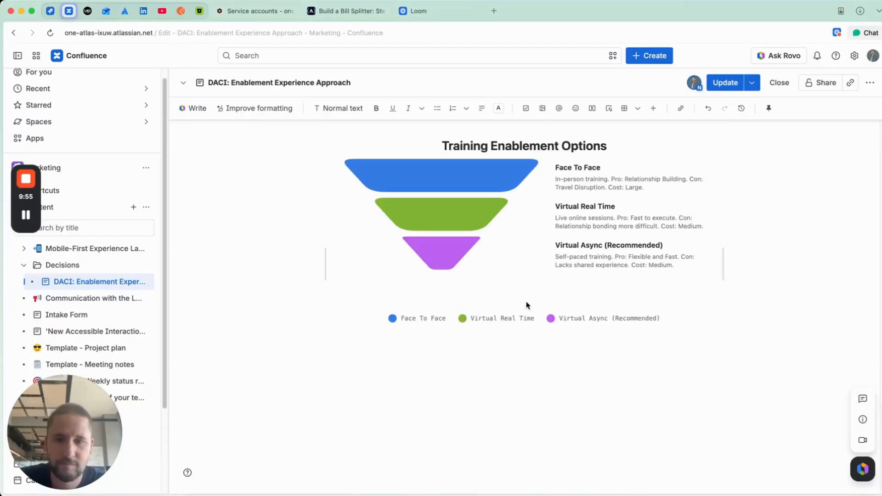
scroll(498, 317, up, 2)
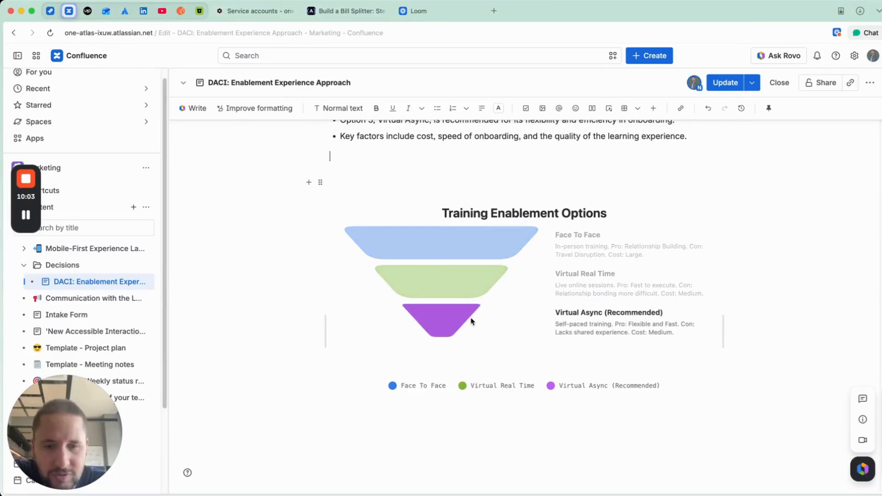
Examine the Training Enablement Options funnel within the page and in the enlarged view
scroll(470, 321, down, 3)
scroll(471, 322, up, 2)
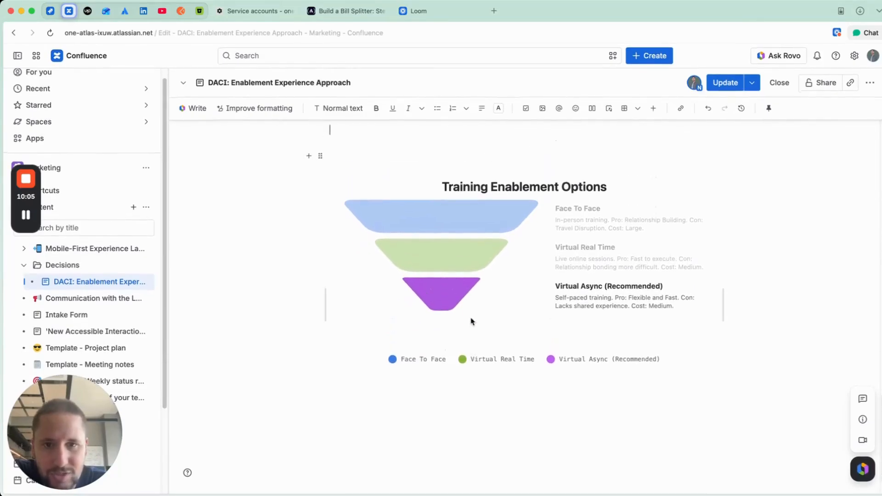
scroll(470, 321, up, 10)
scroll(470, 321, down, 10)
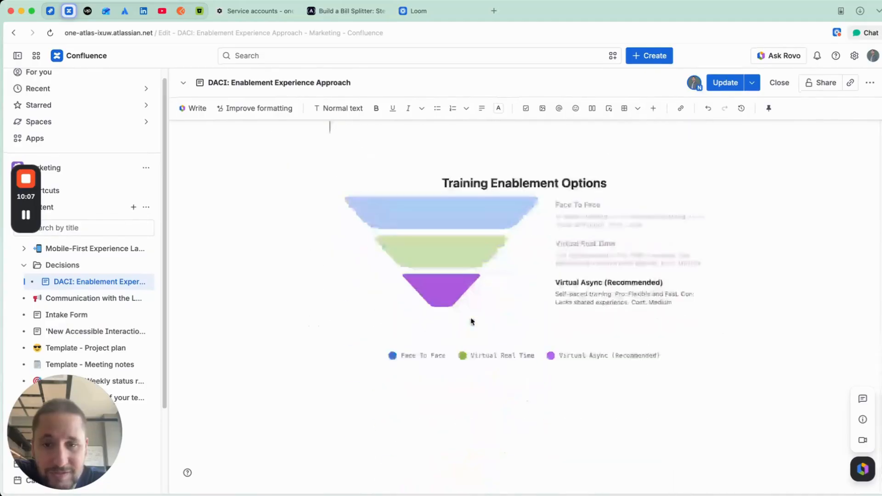
click(467, 397)
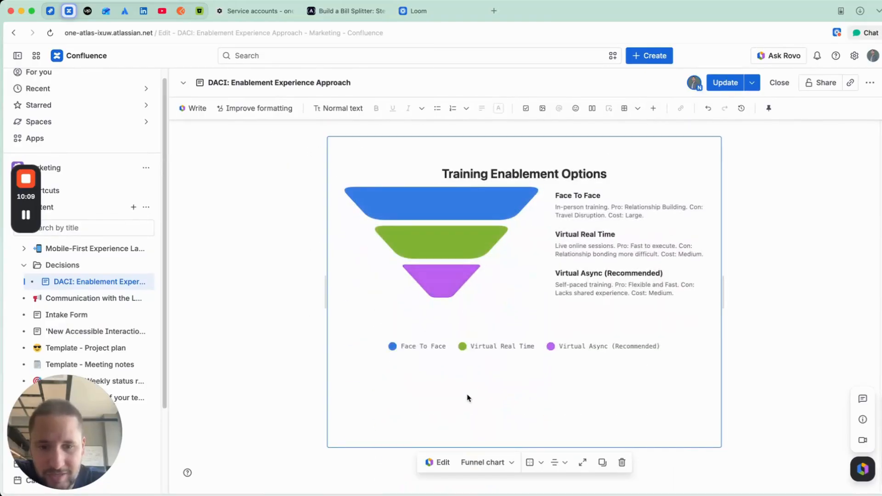
click(583, 464)
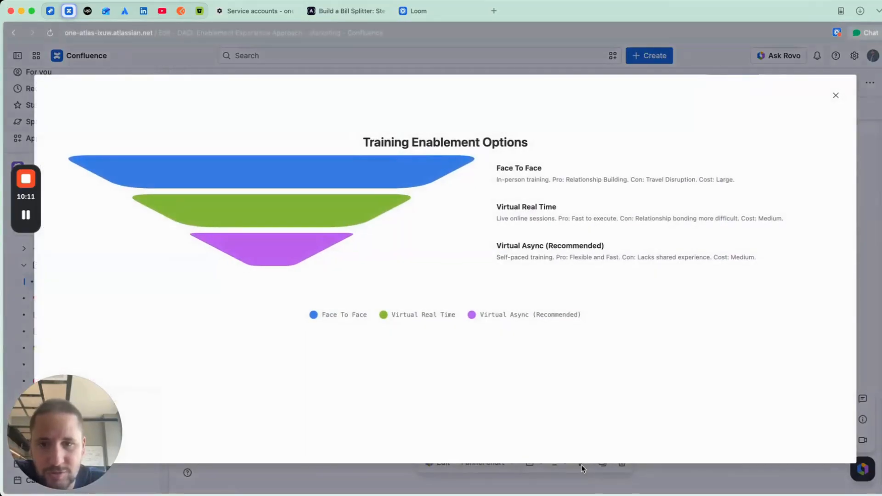
click(835, 95)
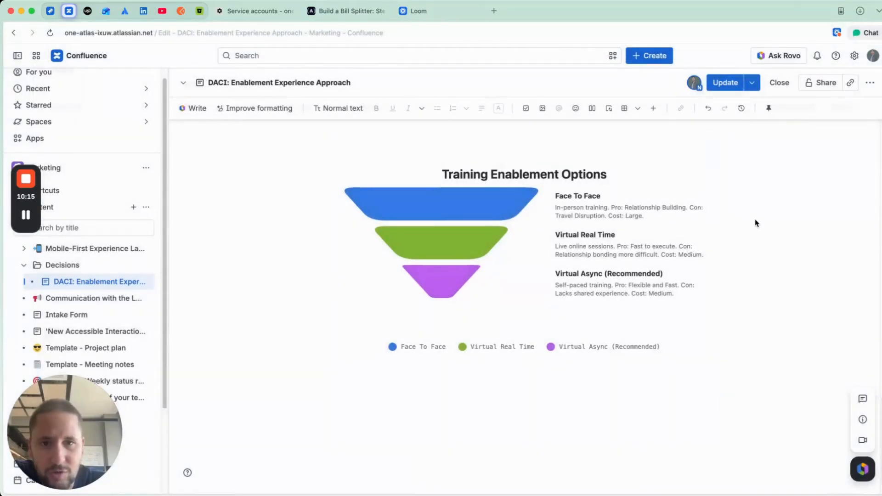
Remix the full content of the DACI page with the custom description "Create a simple presentation"
scroll(751, 222, up, 6)
scroll(755, 224, up, 4)
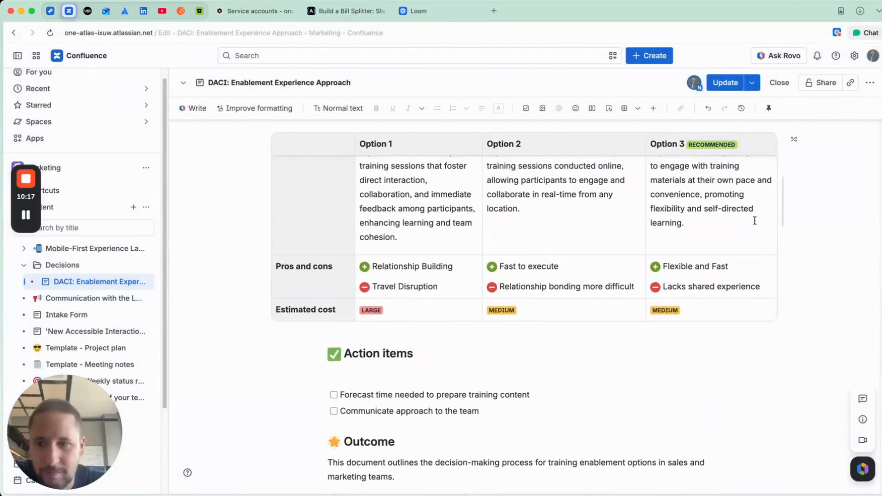
scroll(754, 221, down, 10)
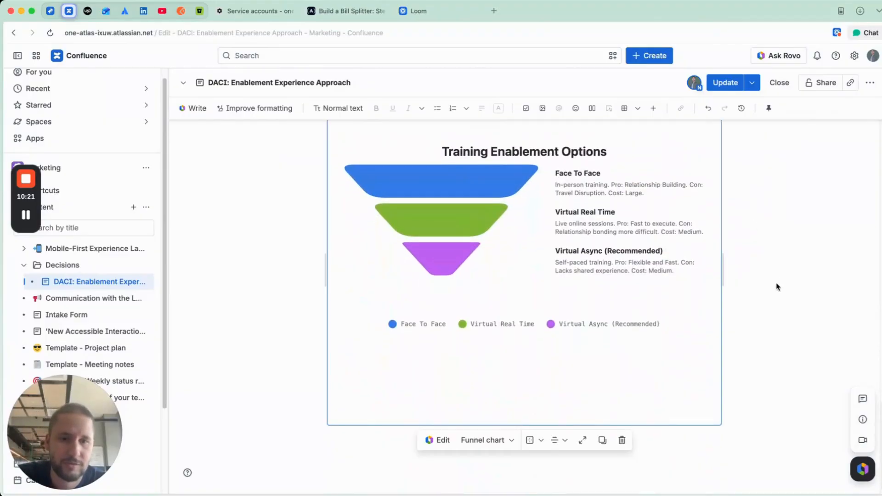
click(751, 303)
key(super+a)
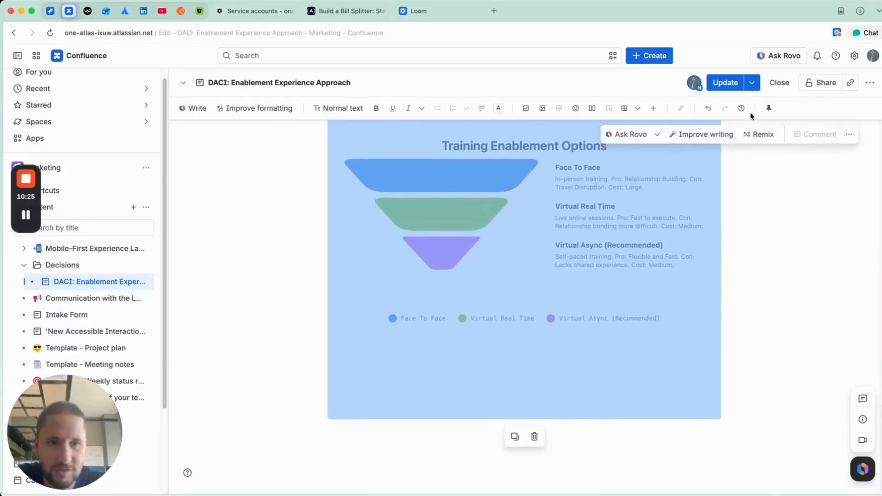
click(757, 138)
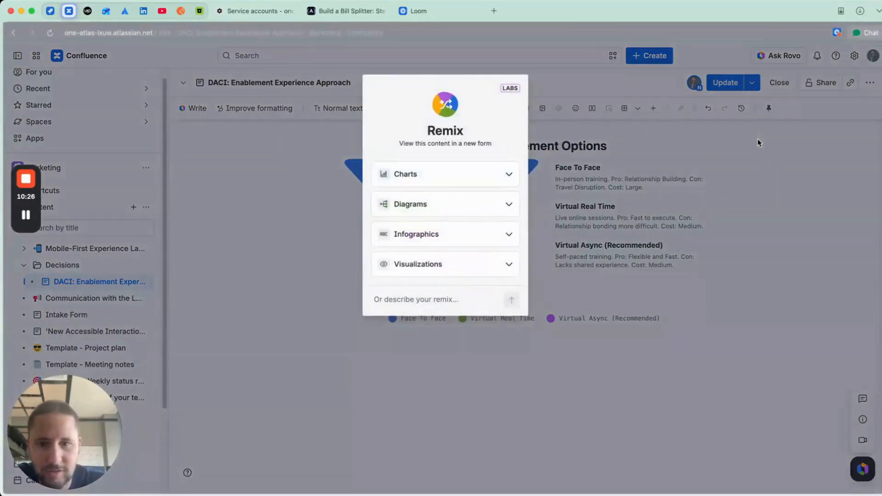
click(494, 299)
text(Cre)
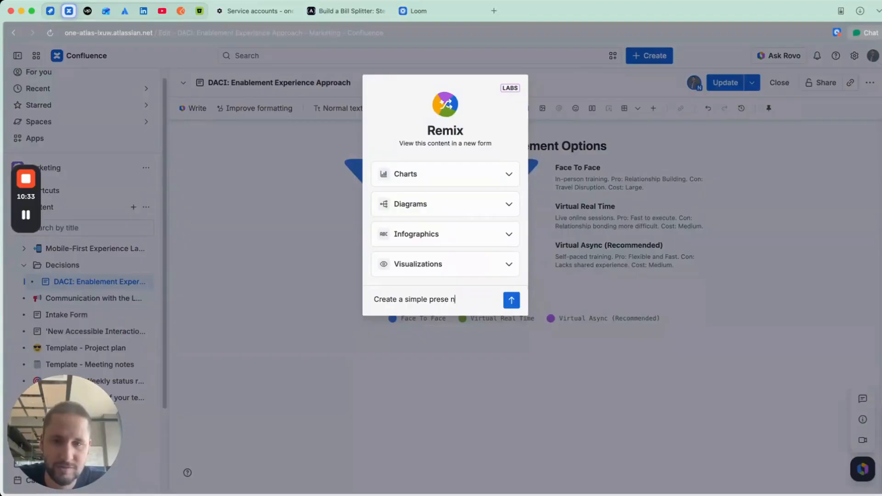
text(ate a simple presen)
text(tation)
key(Return)
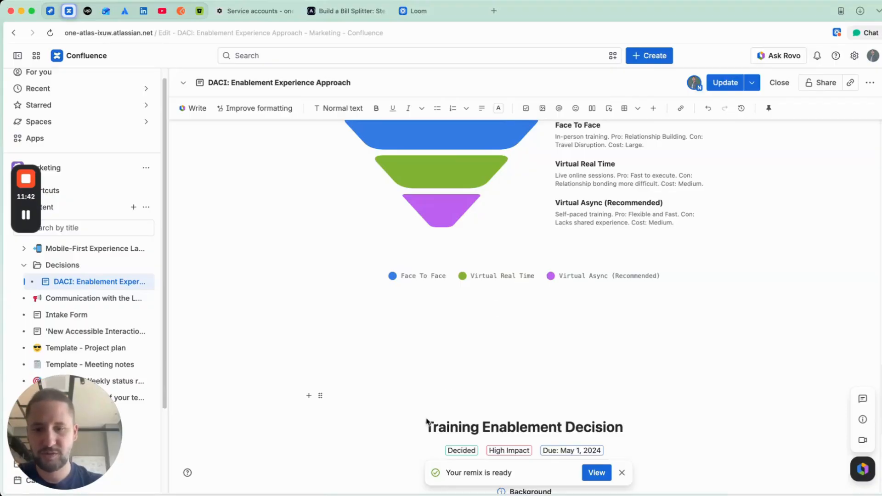
View the Training Enablement Decision remix within the page and in the enlarged view
scroll(427, 420, down, 4)
scroll(504, 450, down, 3)
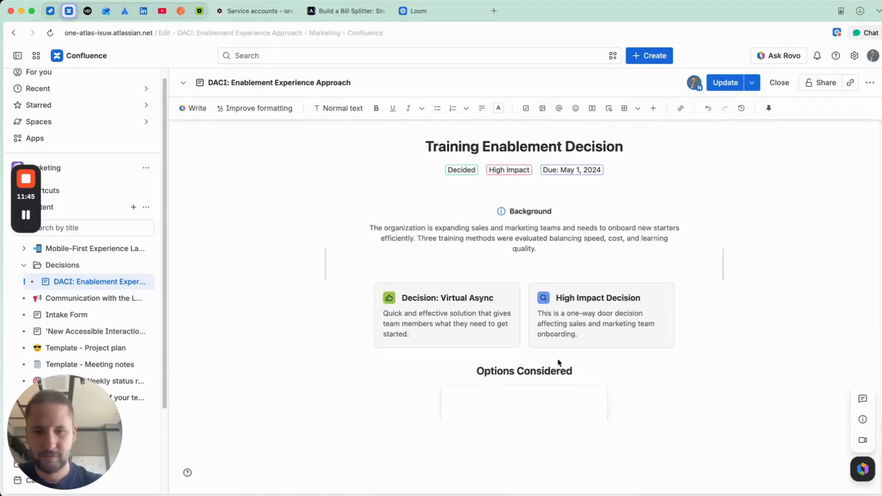
click(544, 367)
click(573, 434)
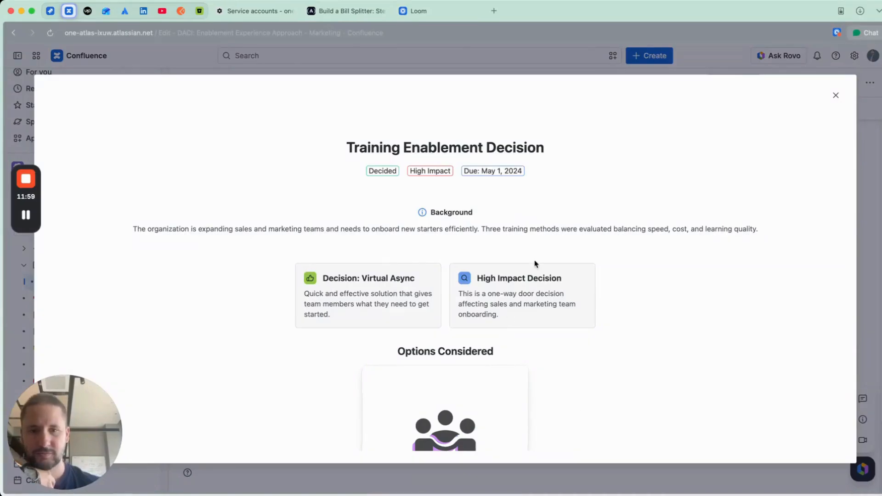
click(836, 96)
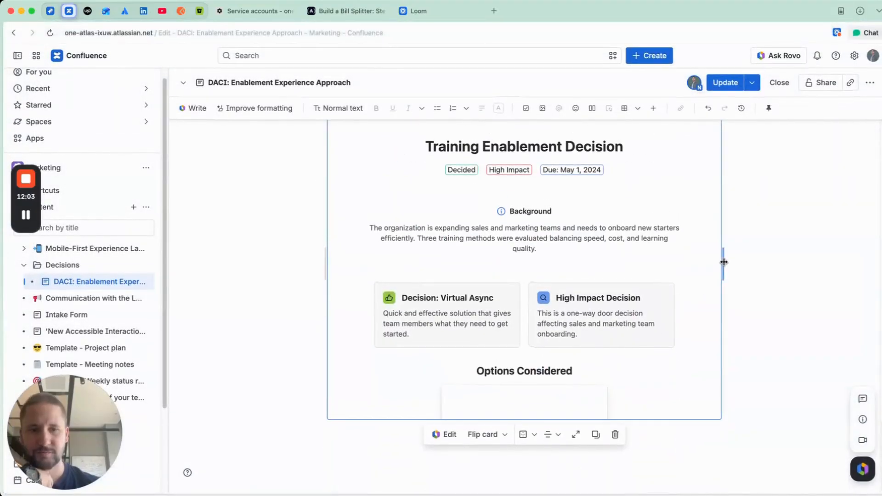
Widen the Training Enablement Decision remix beyond the text column and check it again in the enlarged view
drag(723, 260, 811, 260)
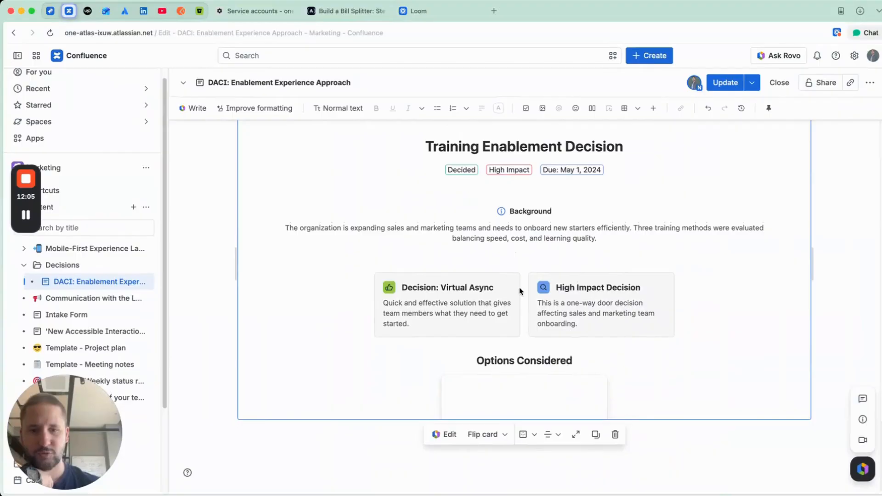
click(575, 433)
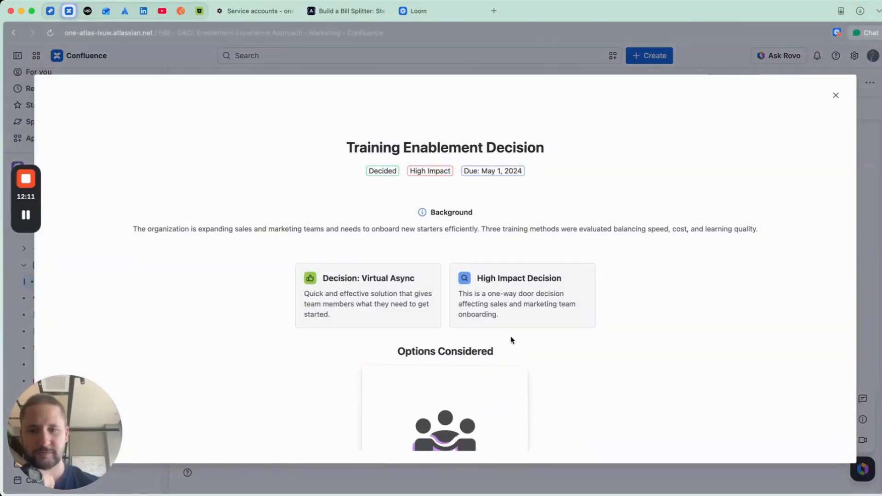
click(835, 95)
scroll(640, 222, up, 4)
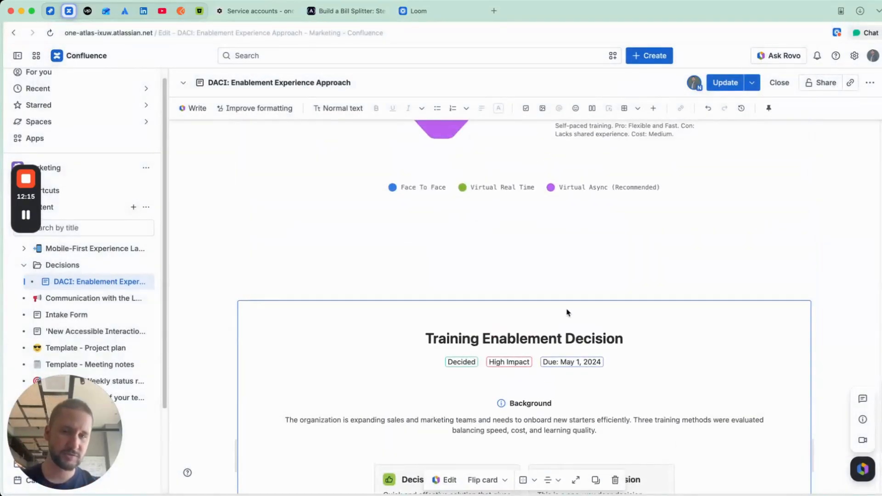
scroll(568, 312, down, 1)
scroll(568, 312, down, 3)
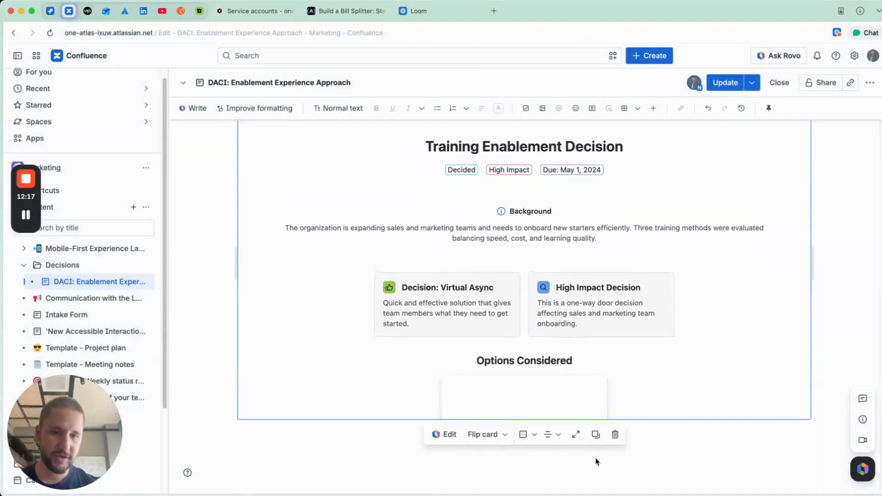
click(710, 431)
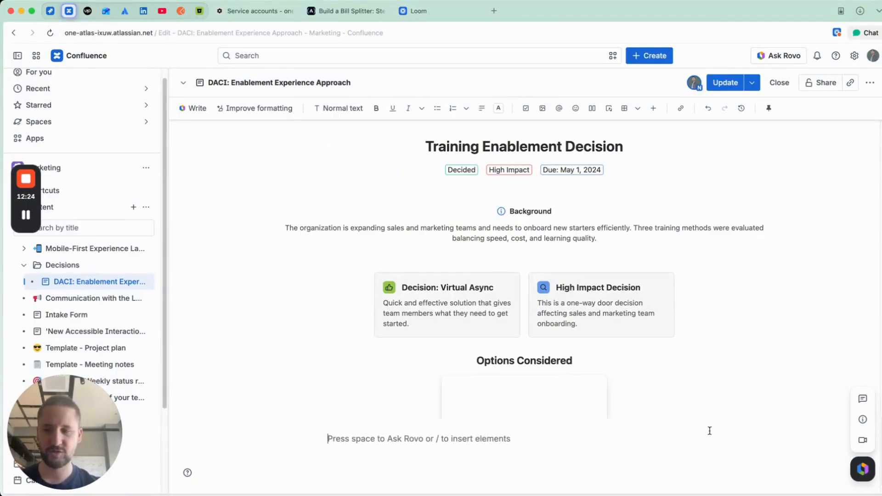
Open the 'New Accessible Interaction Anytime App' marketing campaign page, look through its content and start editing it
click(101, 332)
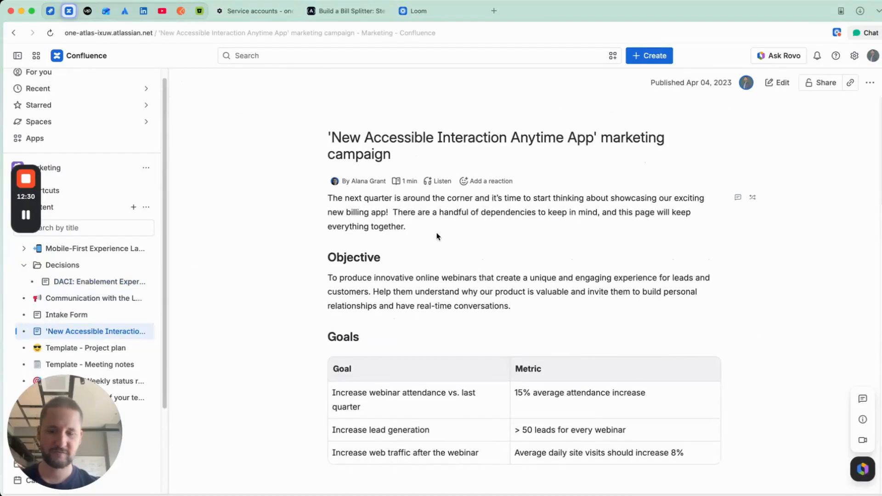
key(super+a)
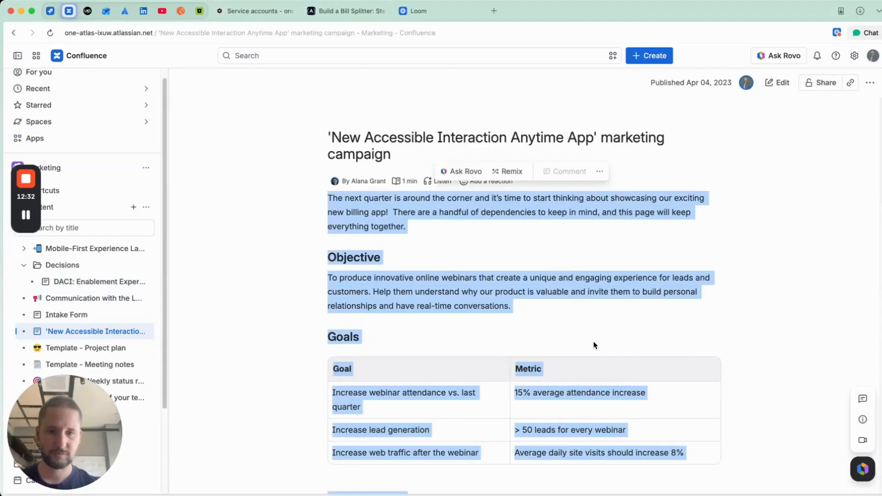
scroll(492, 305, down, 15)
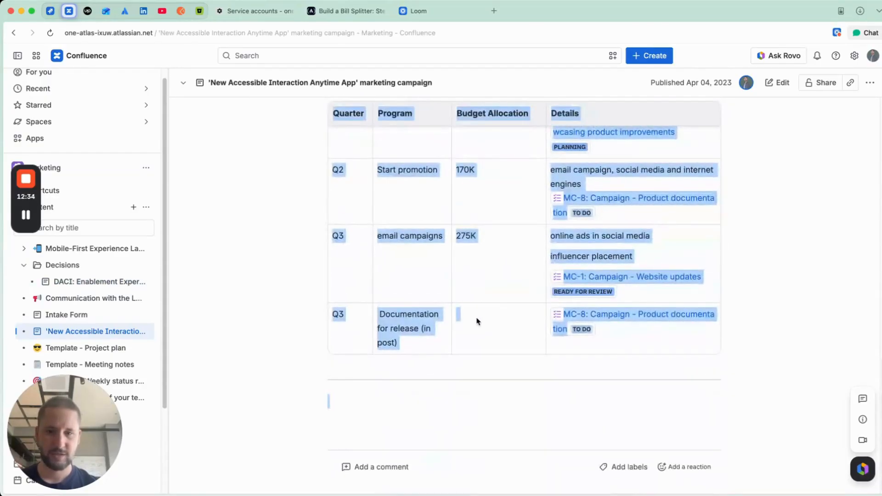
scroll(477, 321, up, 10)
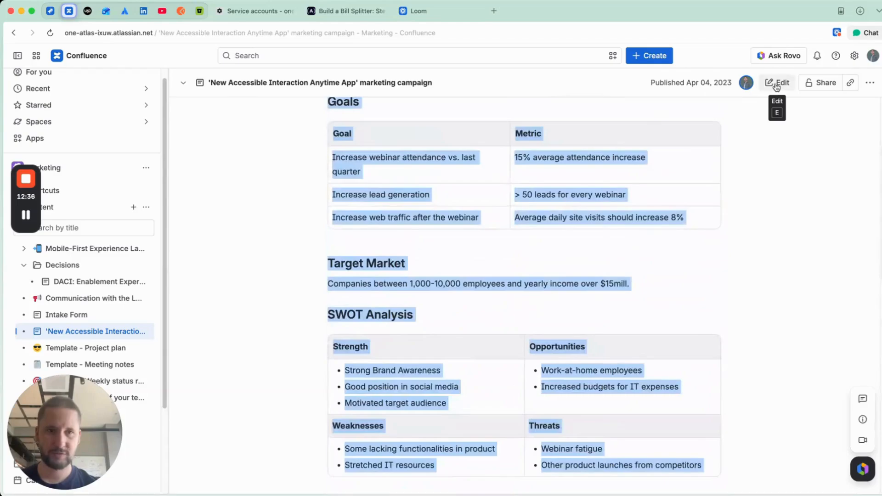
click(775, 85)
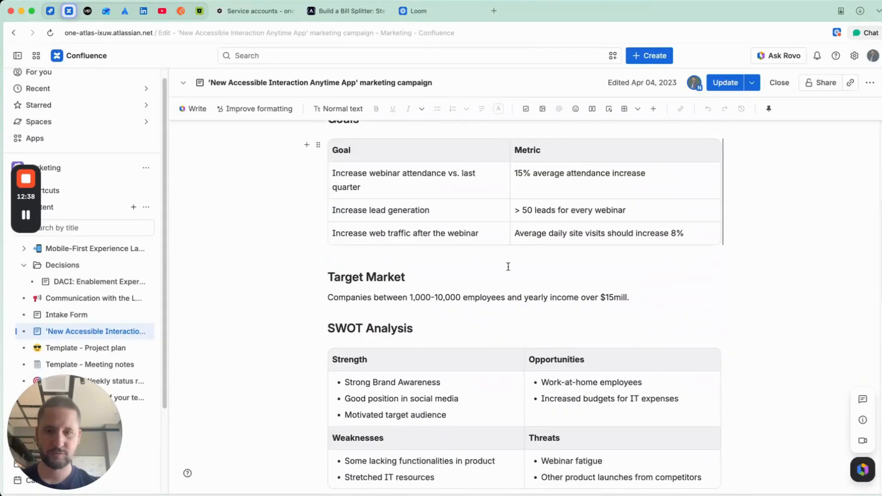
Remix the whole marketing campaign page into an infographic in the Bold style
key(super+a)
scroll(508, 266, down, 15)
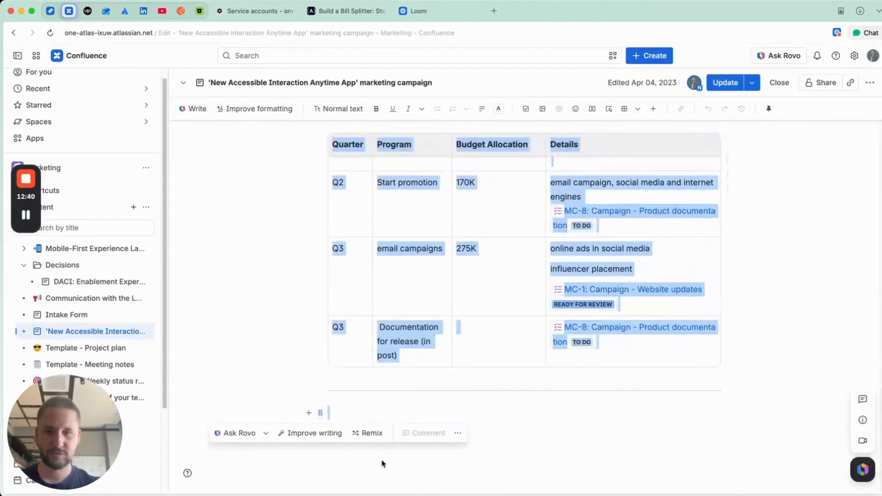
click(371, 437)
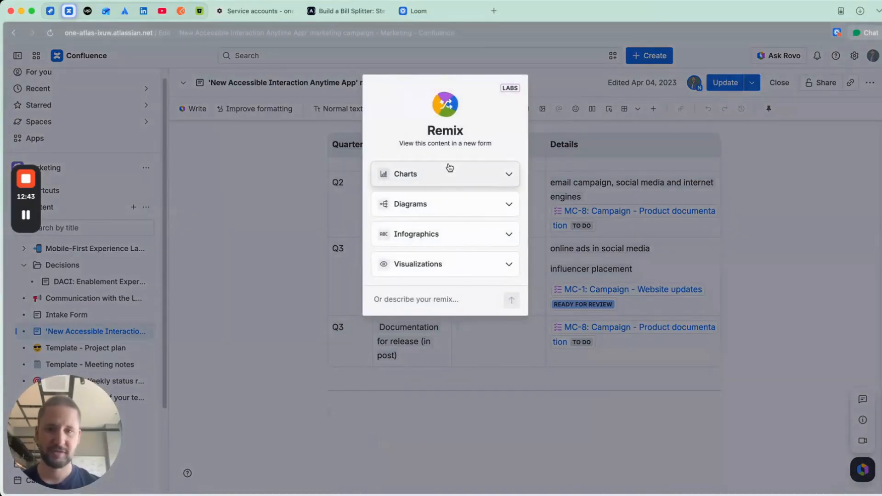
click(419, 234)
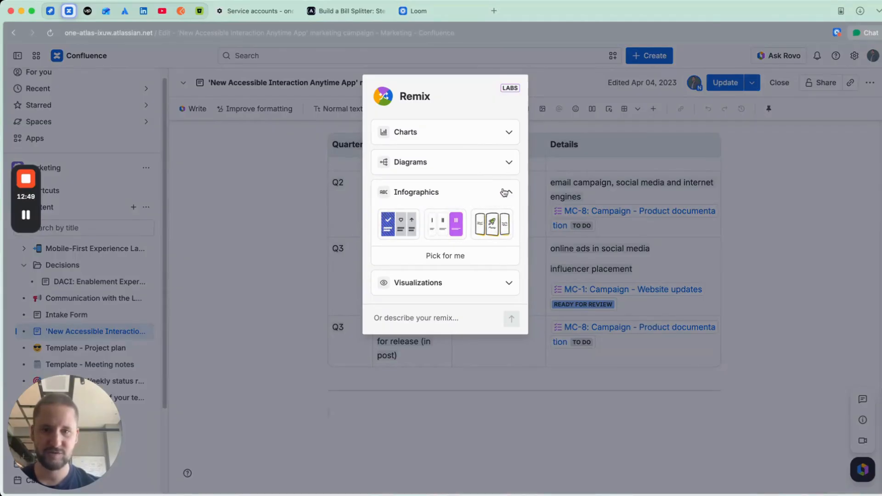
click(491, 224)
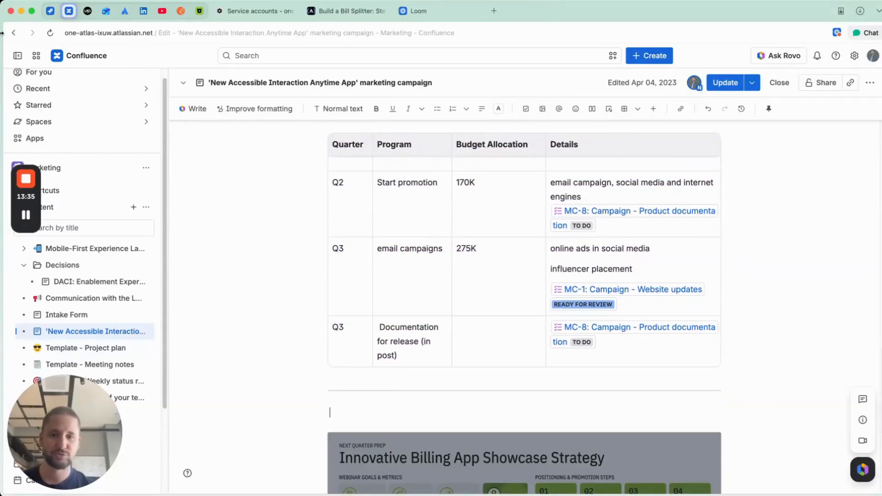
Examine the Innovative Billing App Showcase Strategy infographic below the schedule table and in the full-size preview
scroll(147, 115, down, 3)
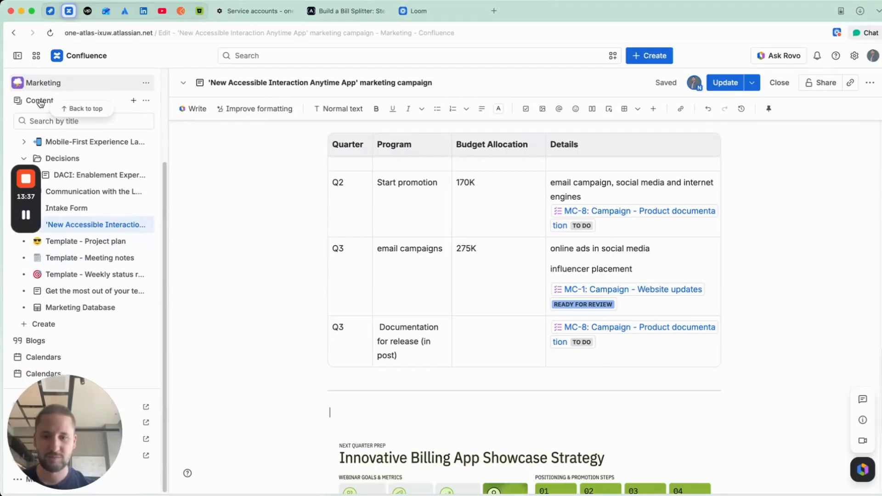
scroll(374, 351, down, 5)
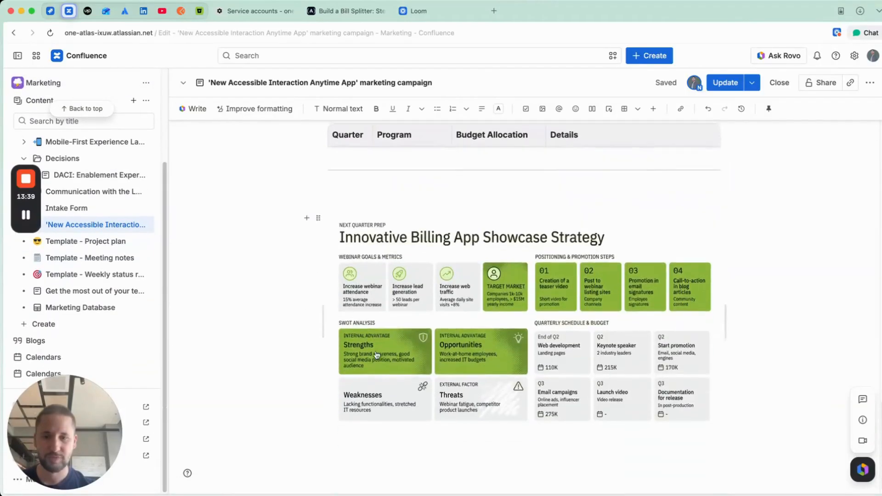
click(454, 317)
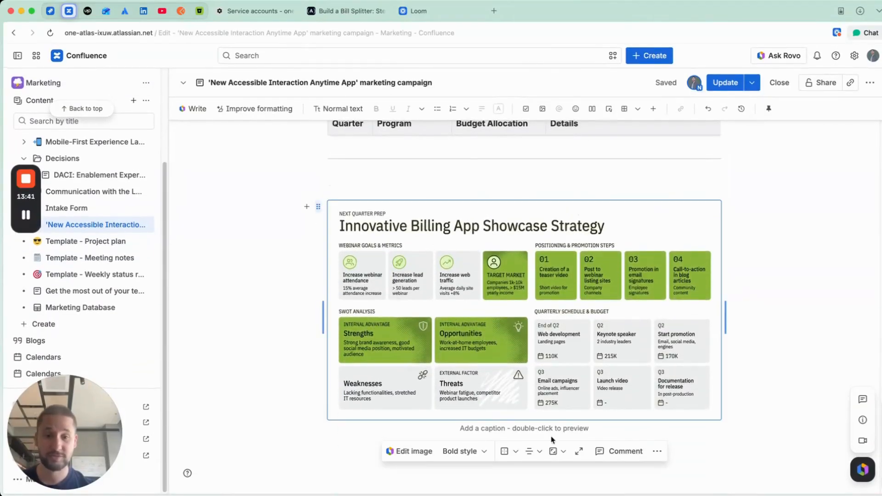
click(578, 452)
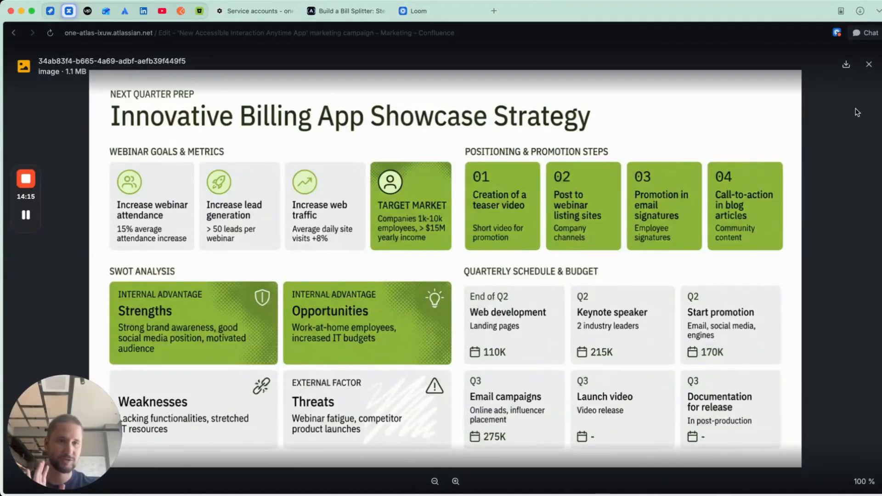
click(868, 64)
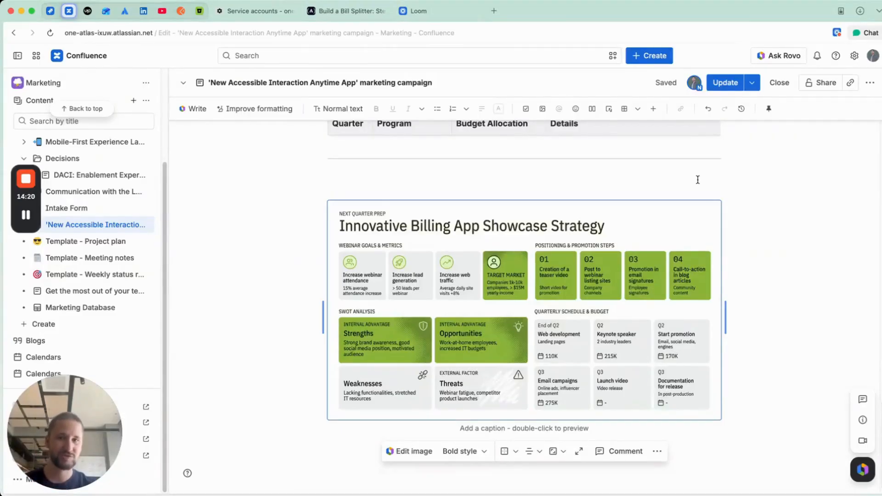
Compare the infographic with the page's SWOT, Positioning and Schedule sections and check its image options
scroll(697, 180, up, 15)
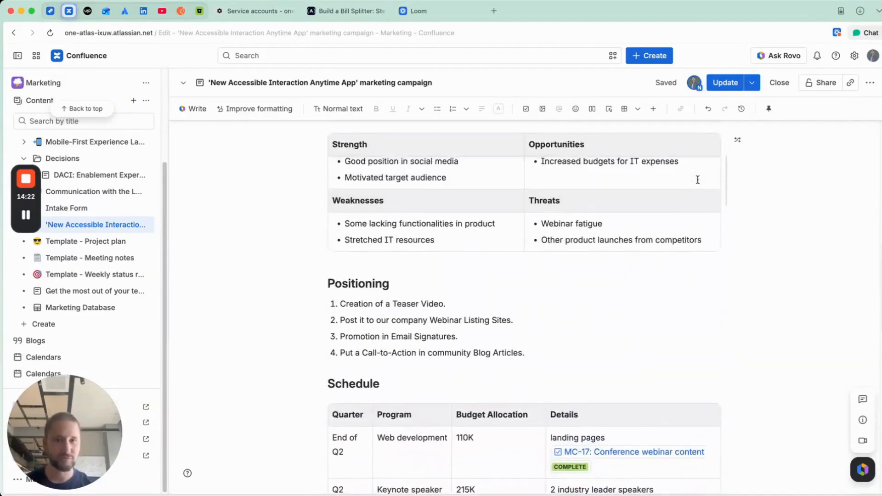
scroll(650, 322, down, 12)
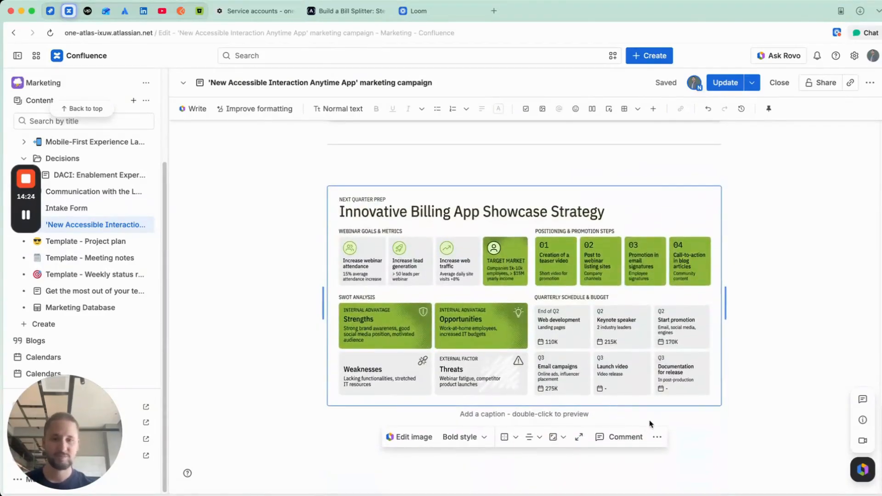
click(722, 444)
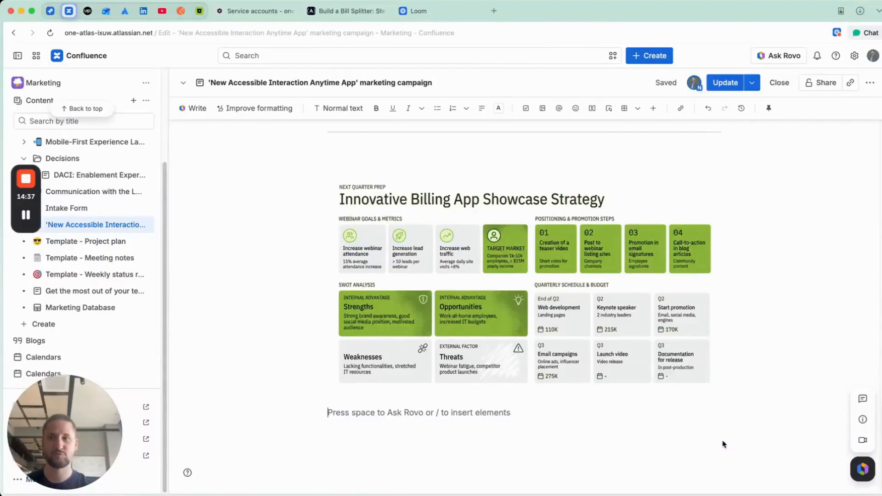
click(427, 339)
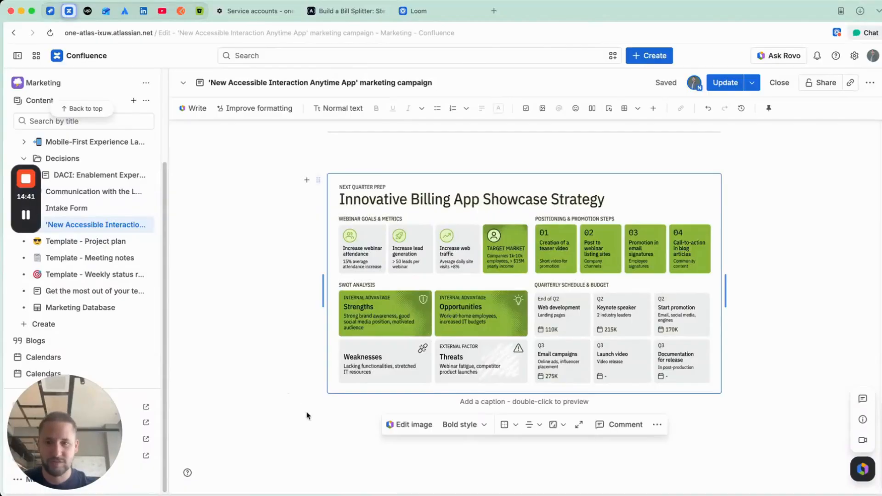
click(357, 417)
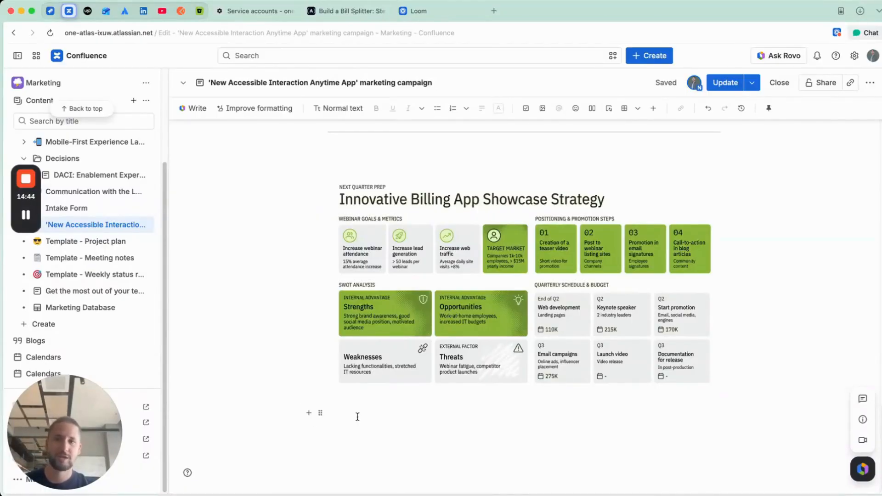